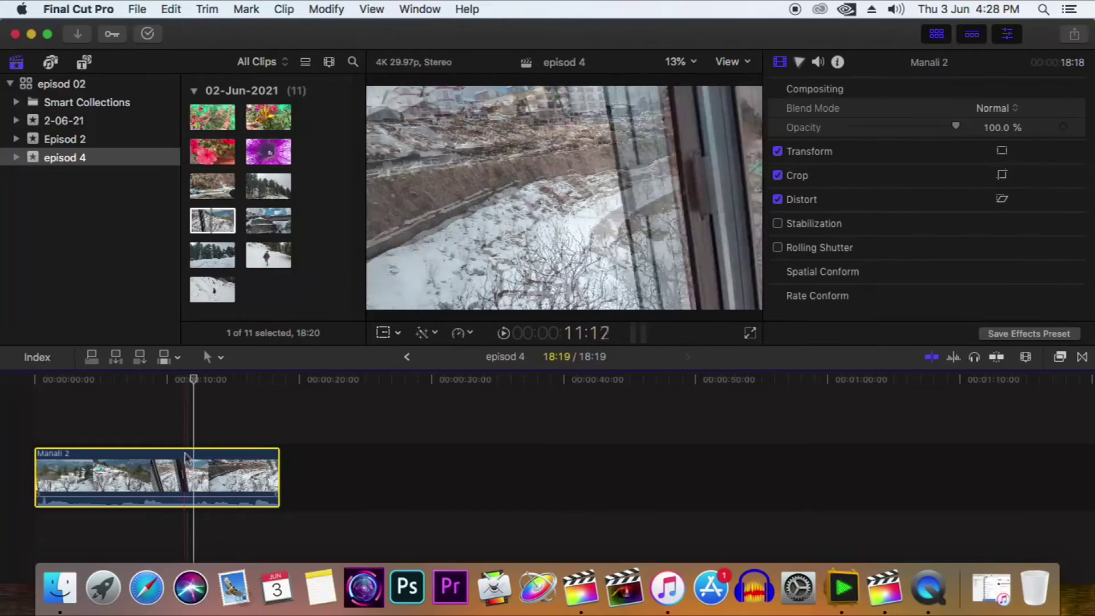
Step: Split the Manali 2 clip at about 10:20 and again about 4 seconds further on, and select the middle section
click(178, 408)
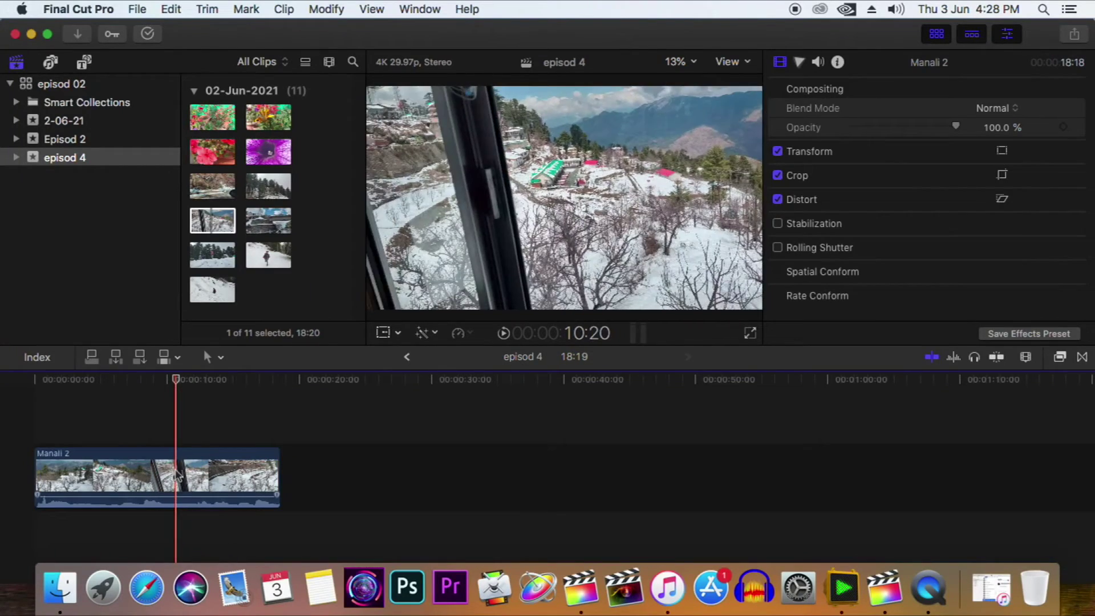
key(super+b)
click(231, 382)
key(super+b)
click(217, 471)
click(206, 383)
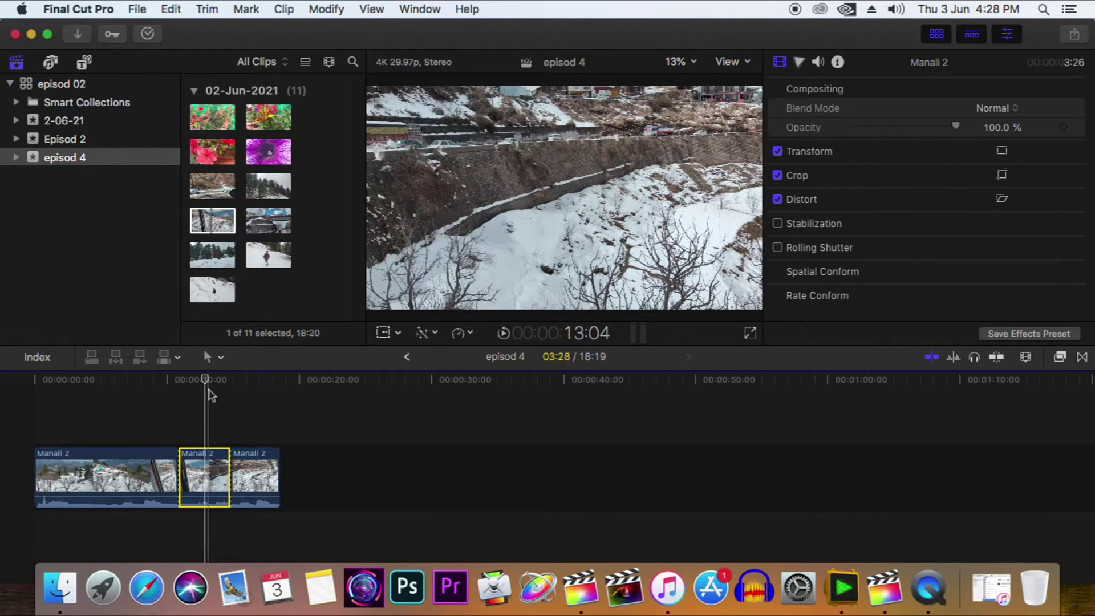
key(super+equal)
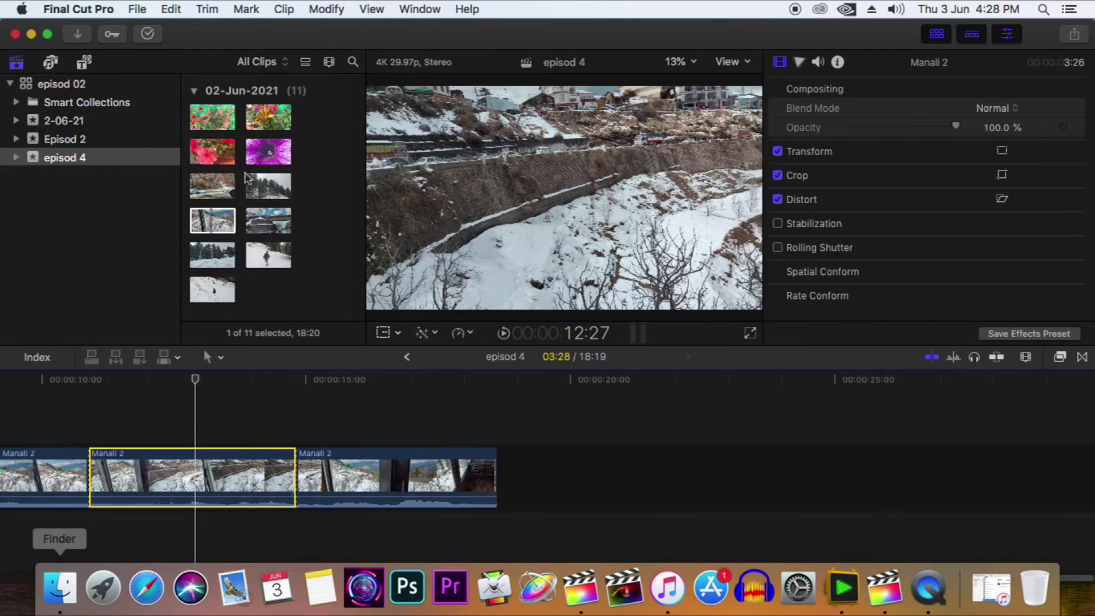
Step: Enter full-screen mode and show the video properties of the middle Manali 2 section
click(371, 9)
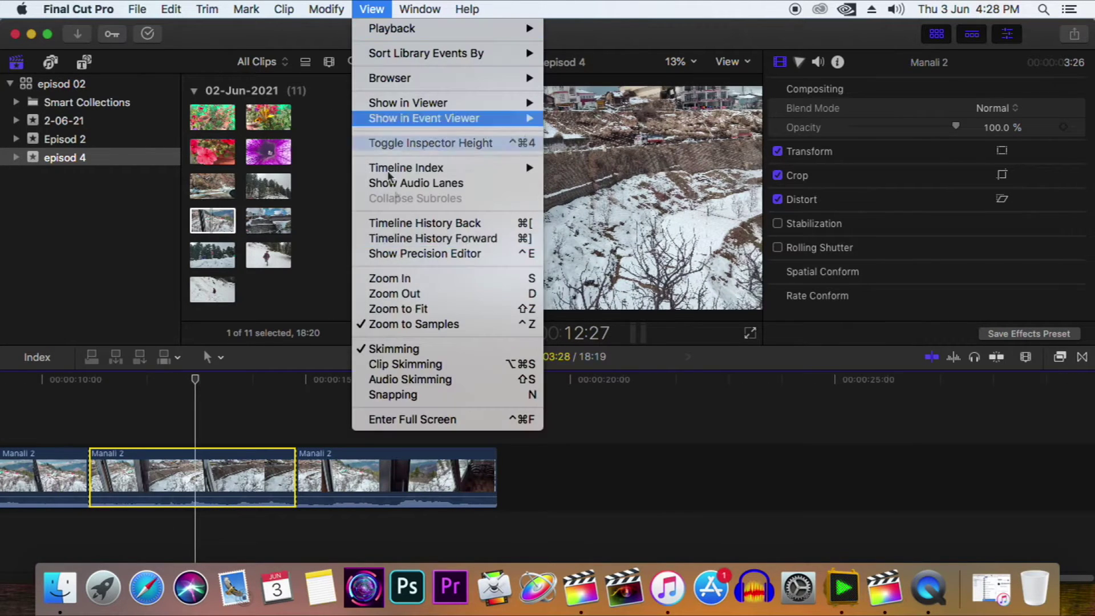
click(399, 419)
drag(194, 612, 161, 611)
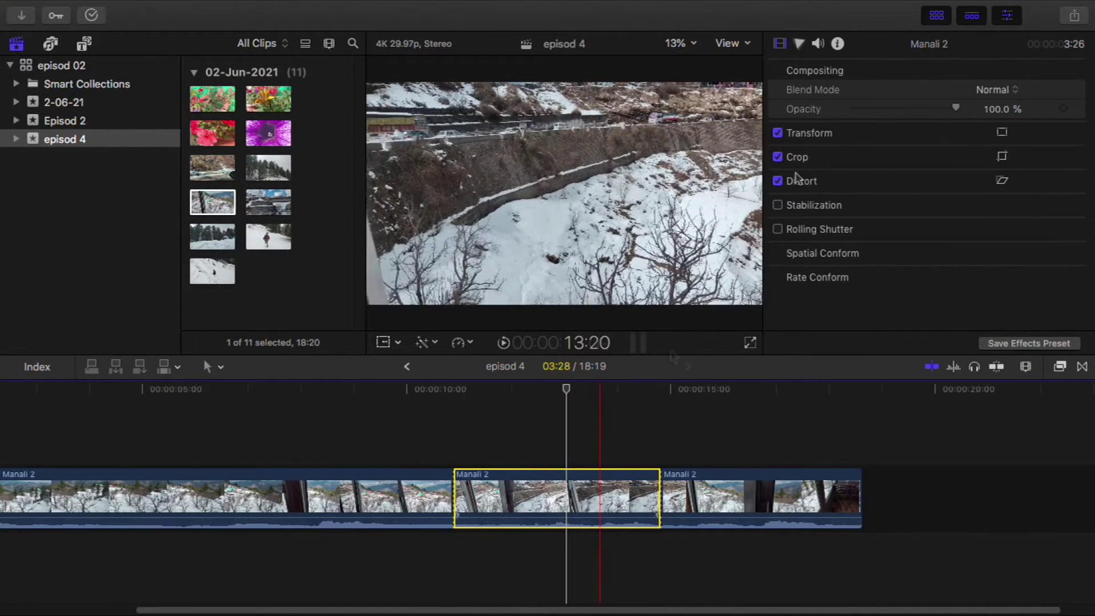
click(779, 45)
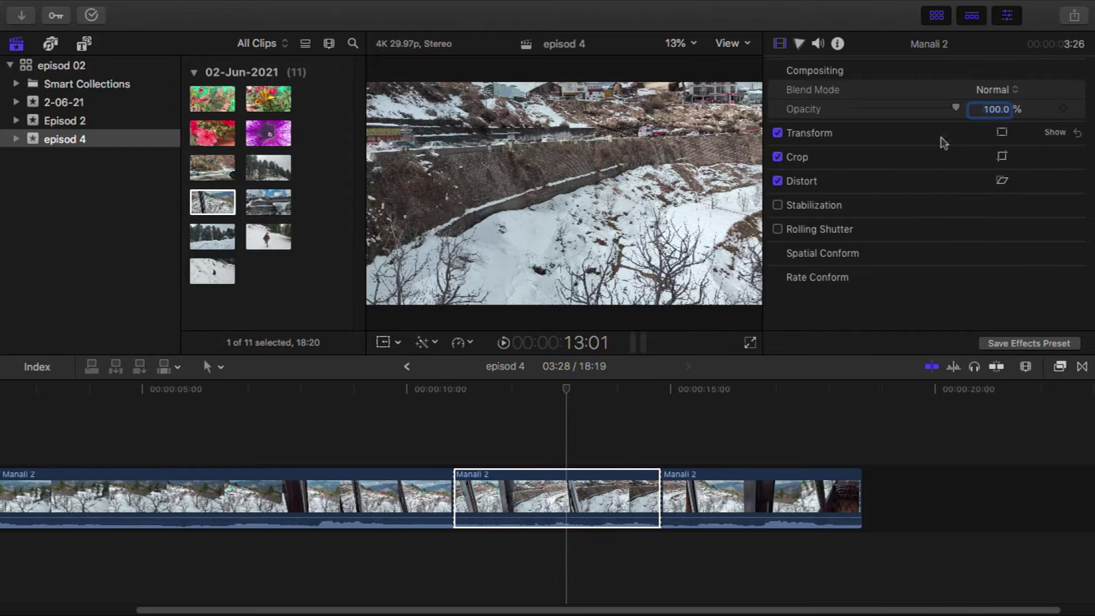
Step: Try the Subtract and Darken blend modes on the middle section and return it to Normal
drag(958, 113, 992, 126)
click(995, 91)
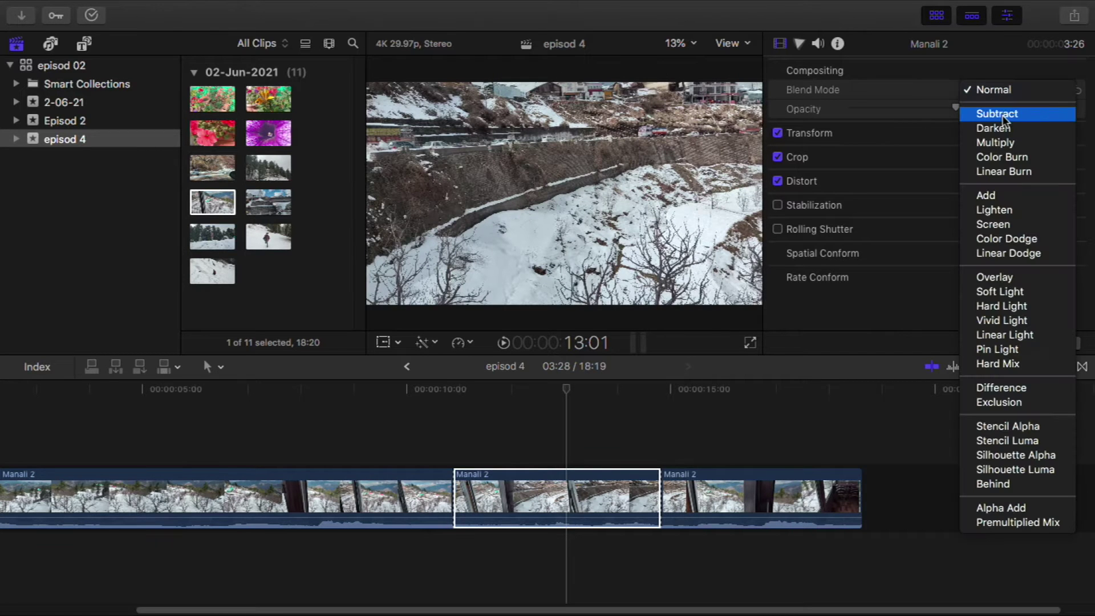
click(1002, 114)
click(996, 91)
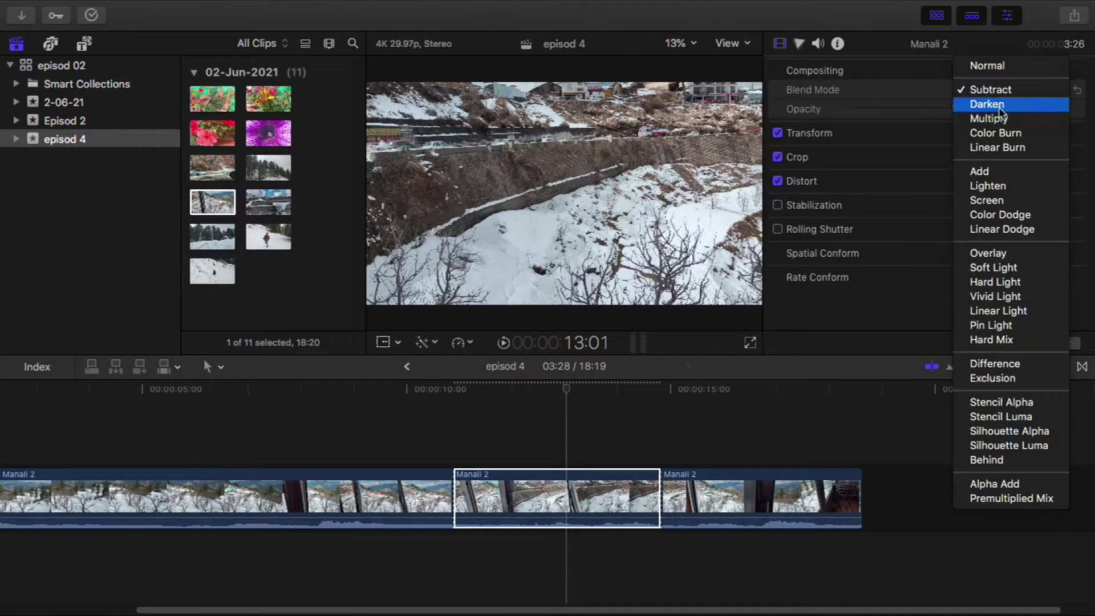
click(995, 104)
click(998, 91)
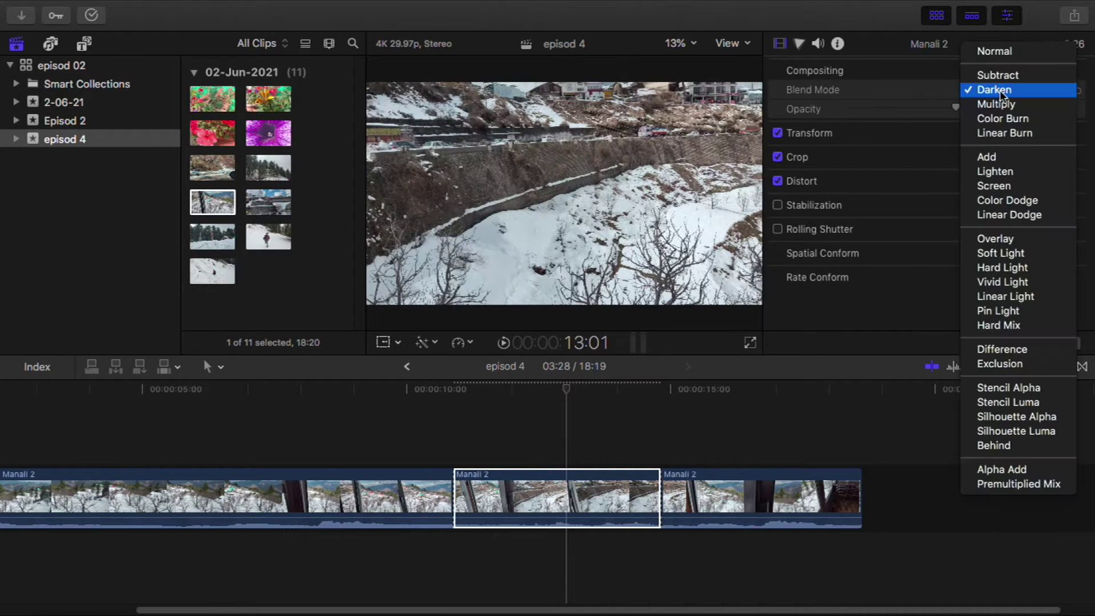
click(1003, 52)
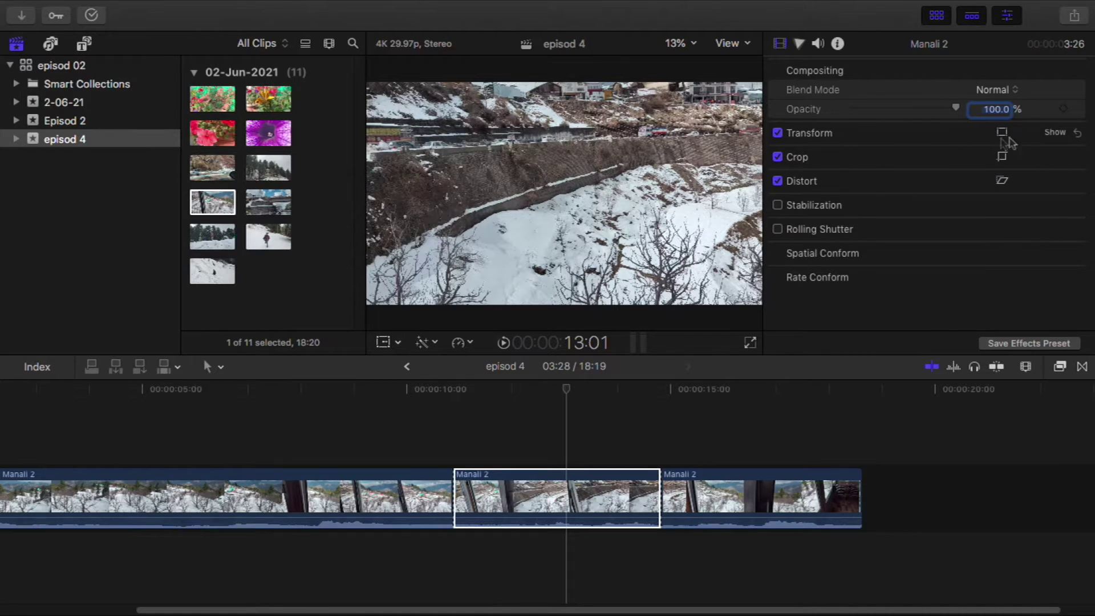
Step: Set the middle section's transform position to X -7.1 px and Y -445.2 px
double_click(829, 136)
double_click(825, 134)
double_click(816, 137)
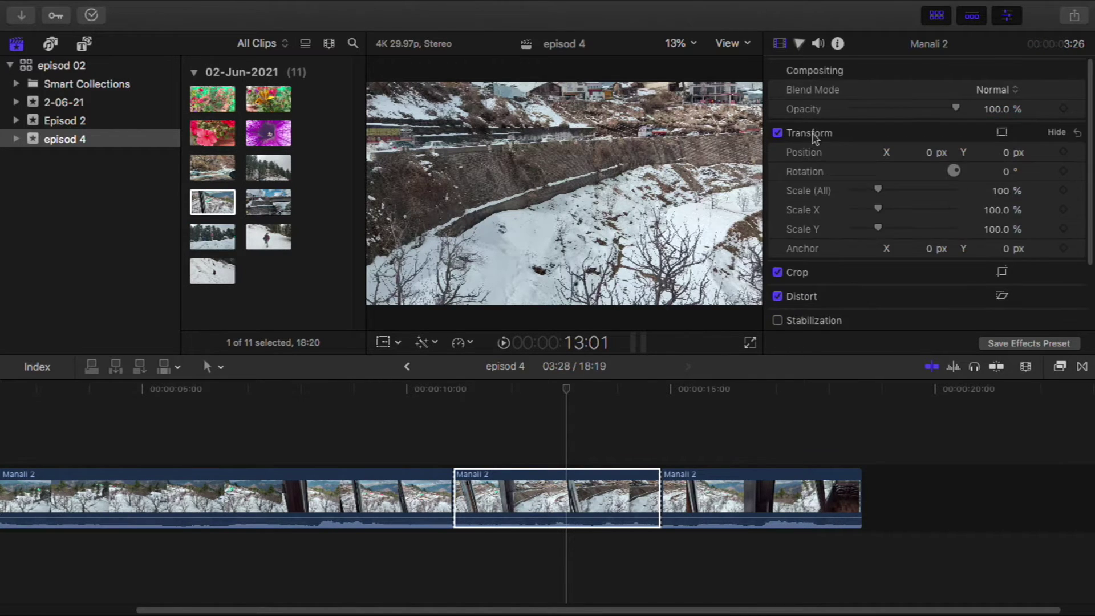
click(930, 153)
click(920, 154)
mouse_move(930, 157)
mouse_down()
mouse_move(873, 157)
mouse_move(1049, 152)
mouse_move(878, 152)
mouse_move(934, 152)
mouse_up()
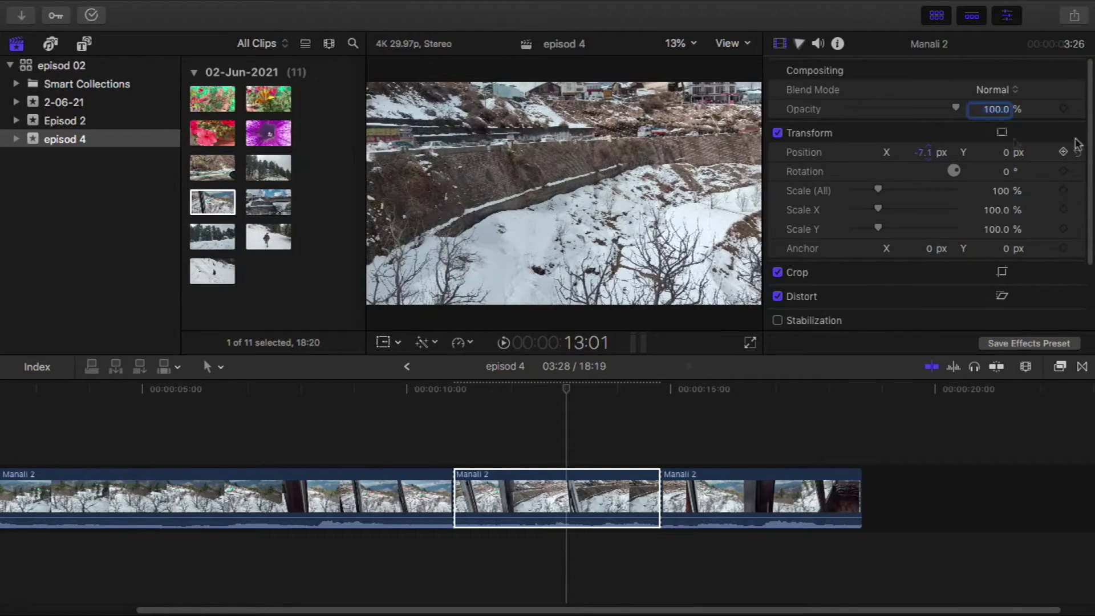
drag(1008, 157, 1000, 156)
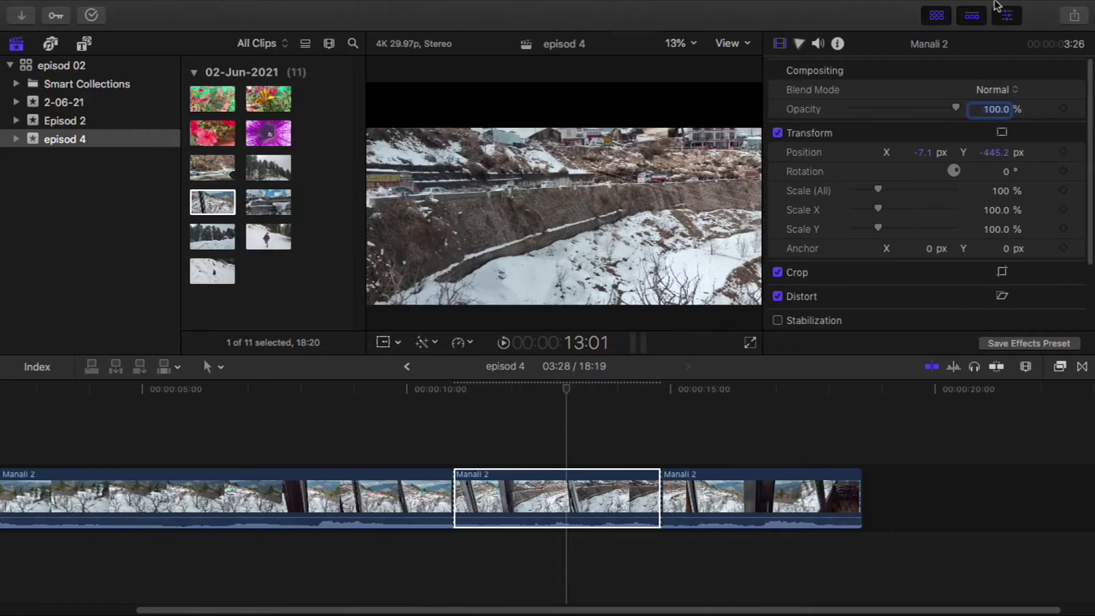
Step: Set the middle section's rotation to about -1439.4° and its overall scale to 125%, and collapse the Transform settings
mouse_move(834, 8)
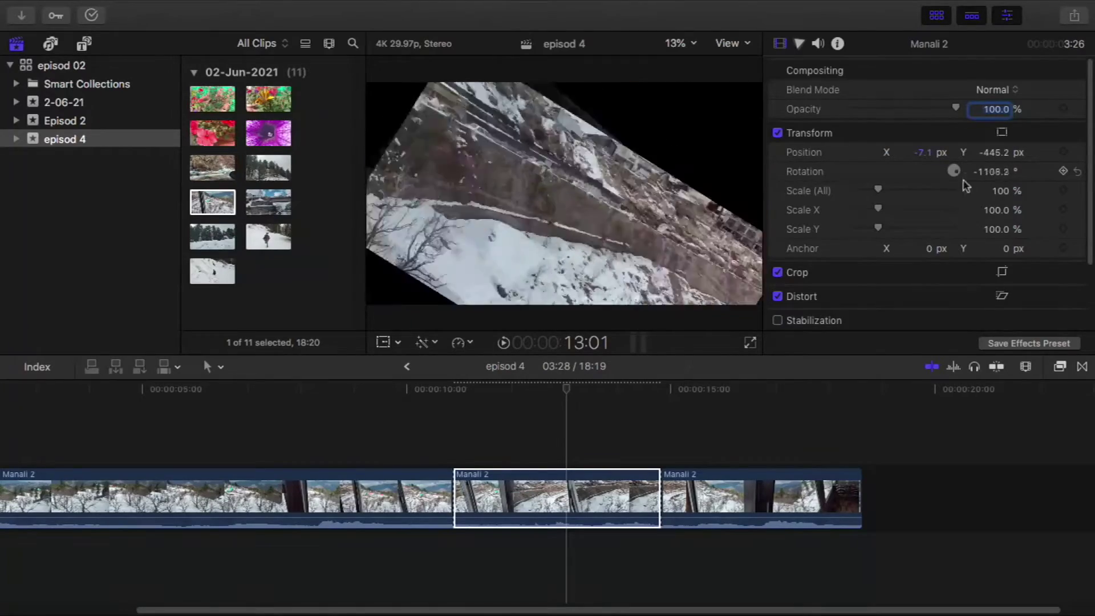
drag(954, 171, 965, 185)
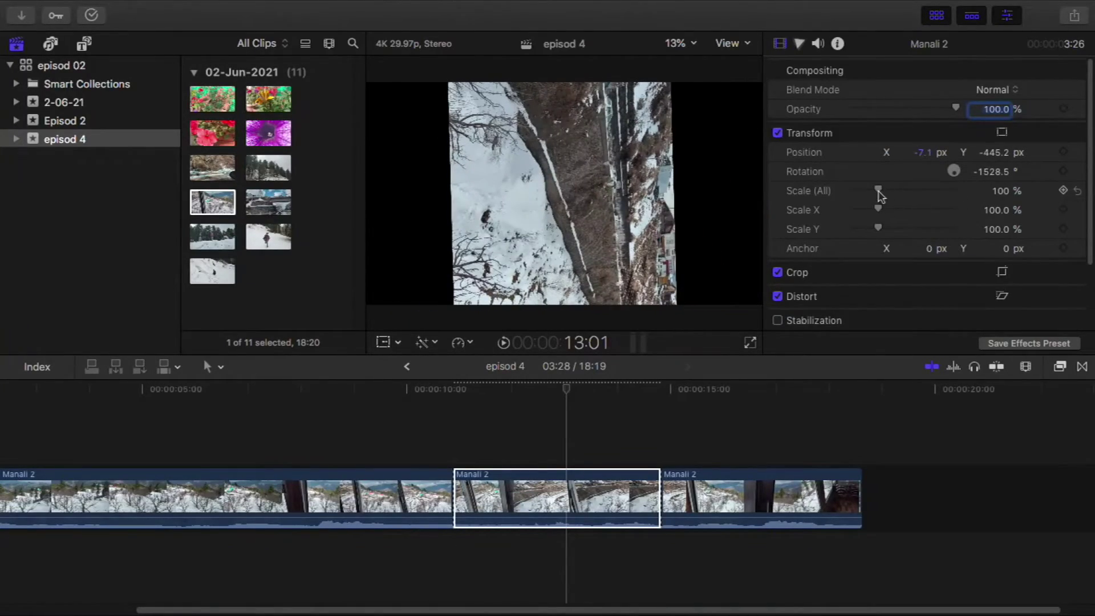
mouse_move(883, 195)
mouse_down()
mouse_move(938, 192)
mouse_move(883, 191)
mouse_up()
mouse_move(962, 177)
mouse_down()
mouse_move(960, 163)
mouse_move(974, 175)
mouse_up()
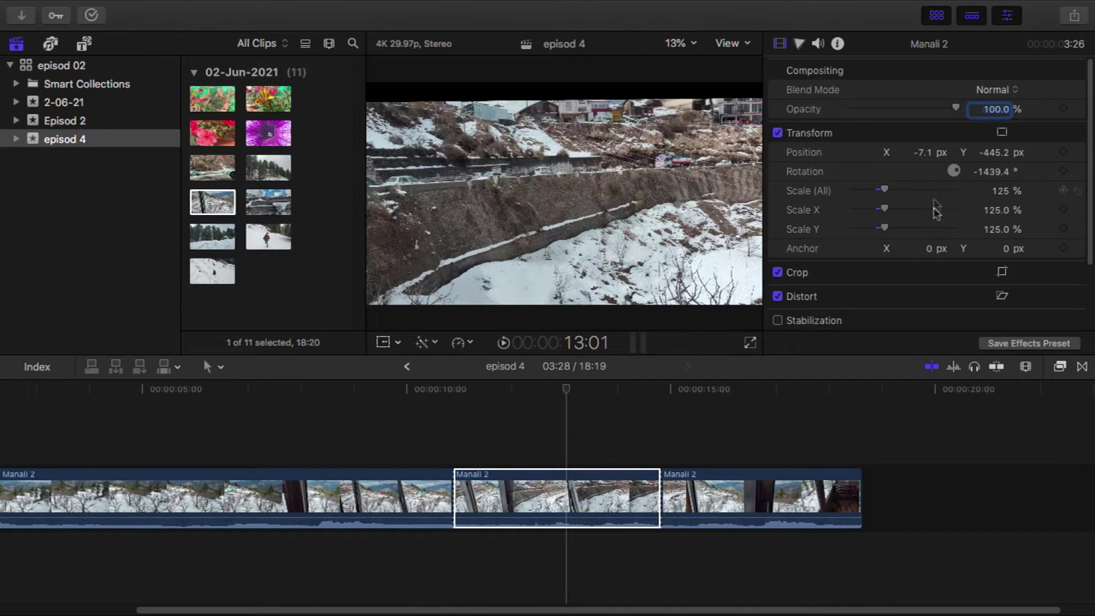
click(809, 134)
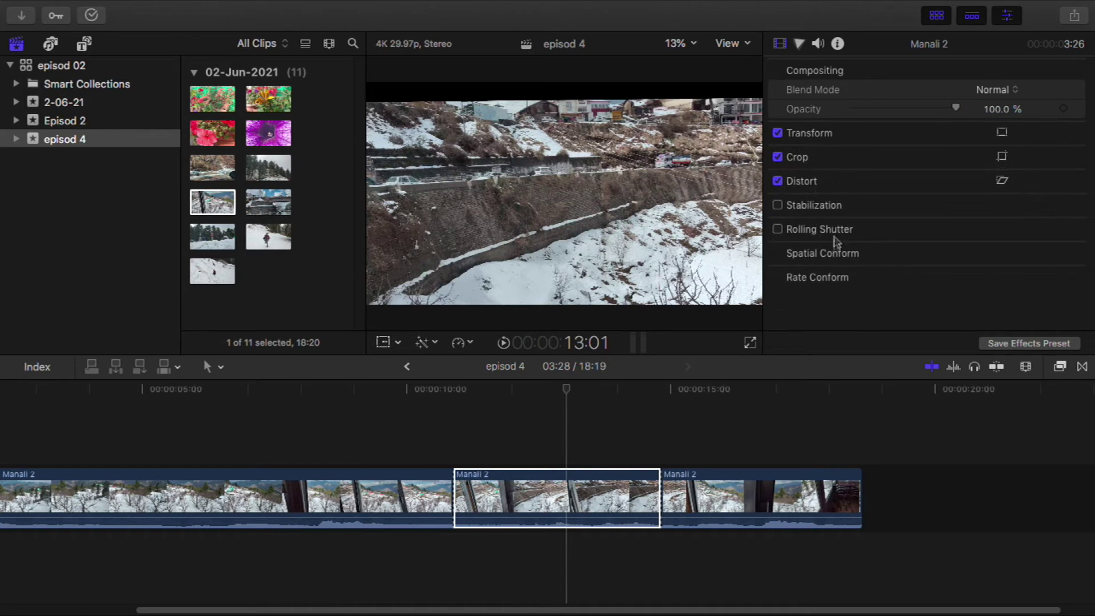
Step: Trim the middle section's left edge by 116 and set its Bottom Left X distortion to -494 px
click(838, 157)
drag(852, 195, 816, 262)
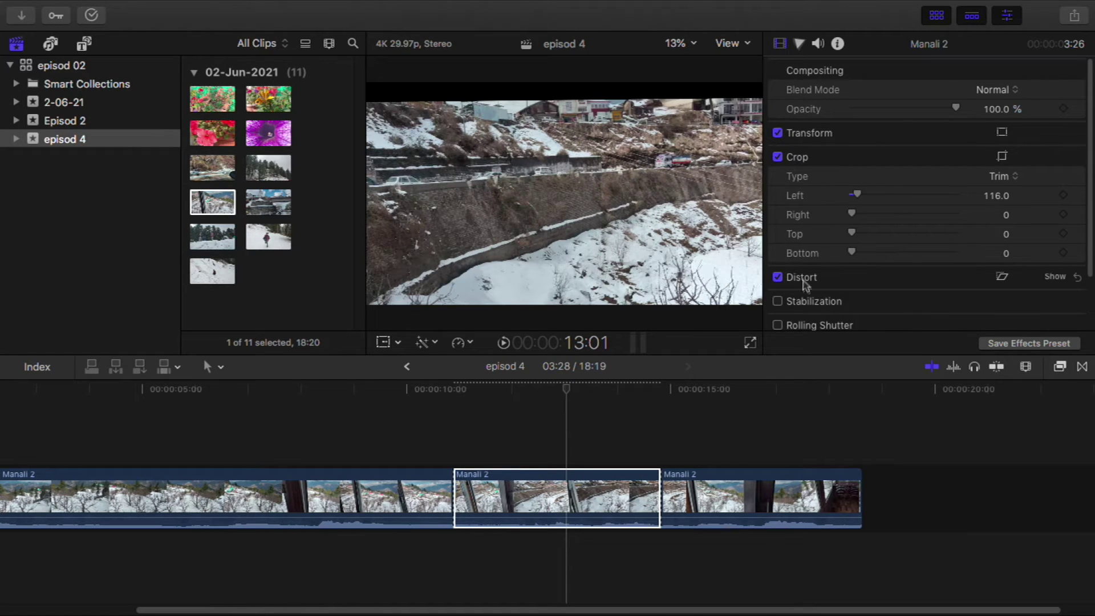
click(828, 277)
drag(931, 298, 962, 297)
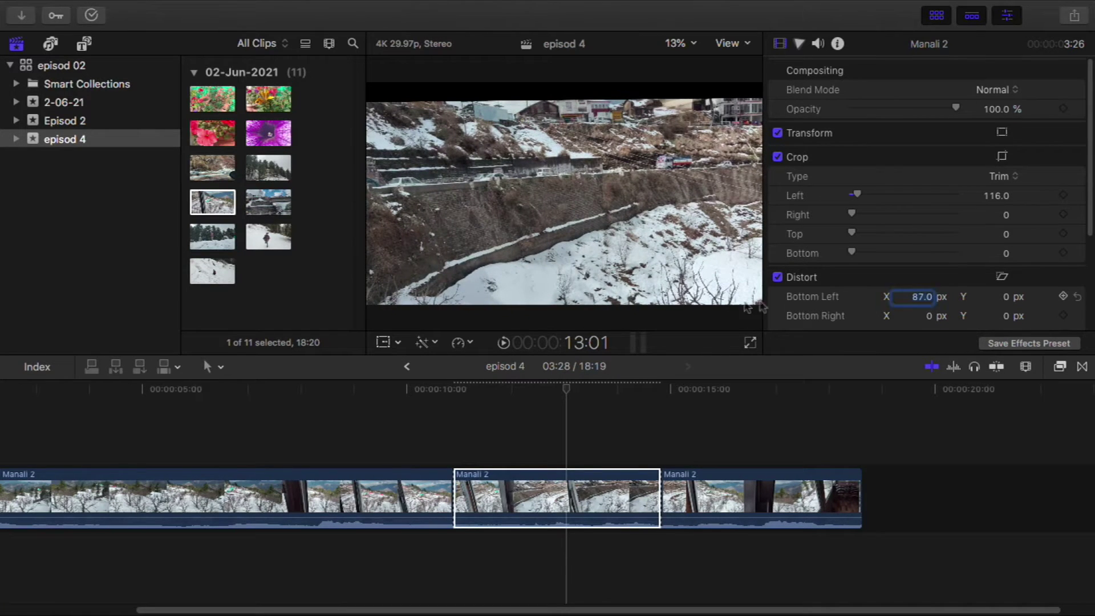
click(857, 304)
drag(933, 302, 850, 296)
scroll(1093, 265, down, 2)
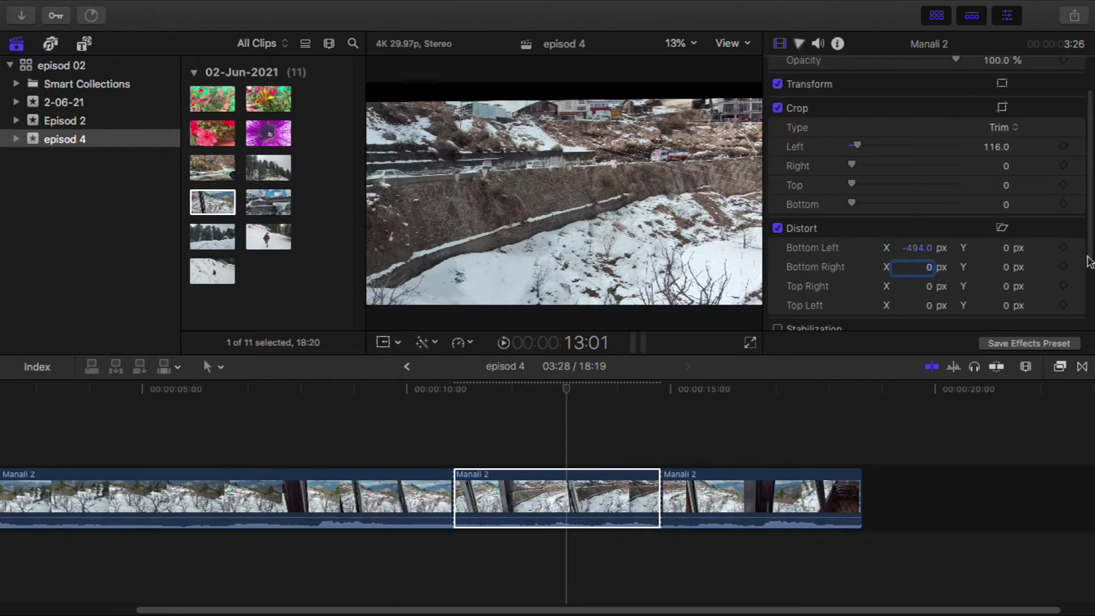
scroll(1092, 185, up, 2)
Step: Reset the middle section's left crop and transform position to their default values
drag(488, 411, 556, 398)
click(562, 496)
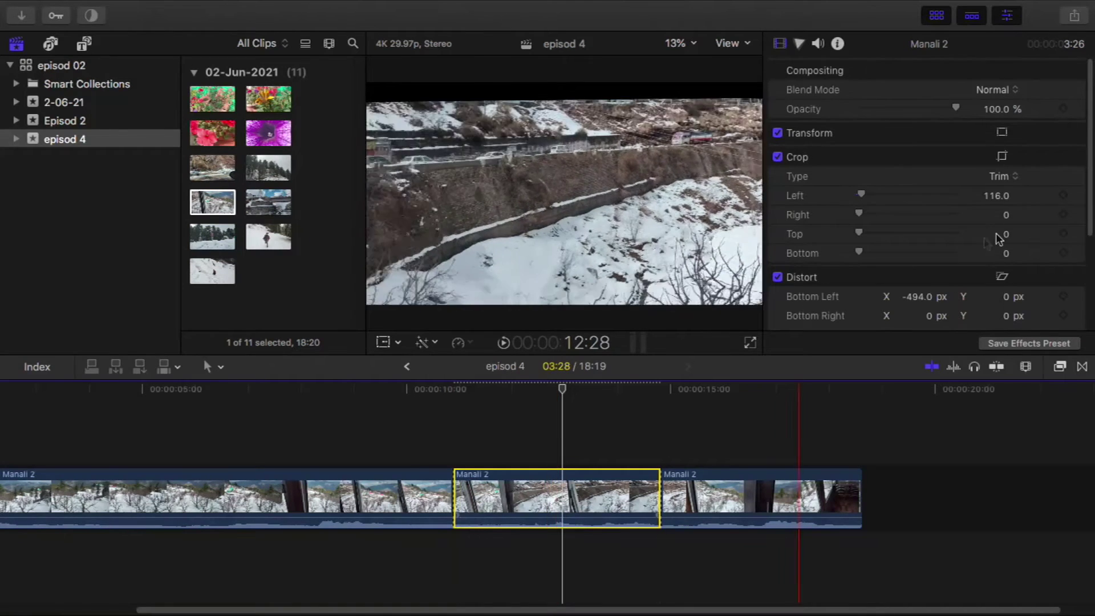
mouse_move(1077, 113)
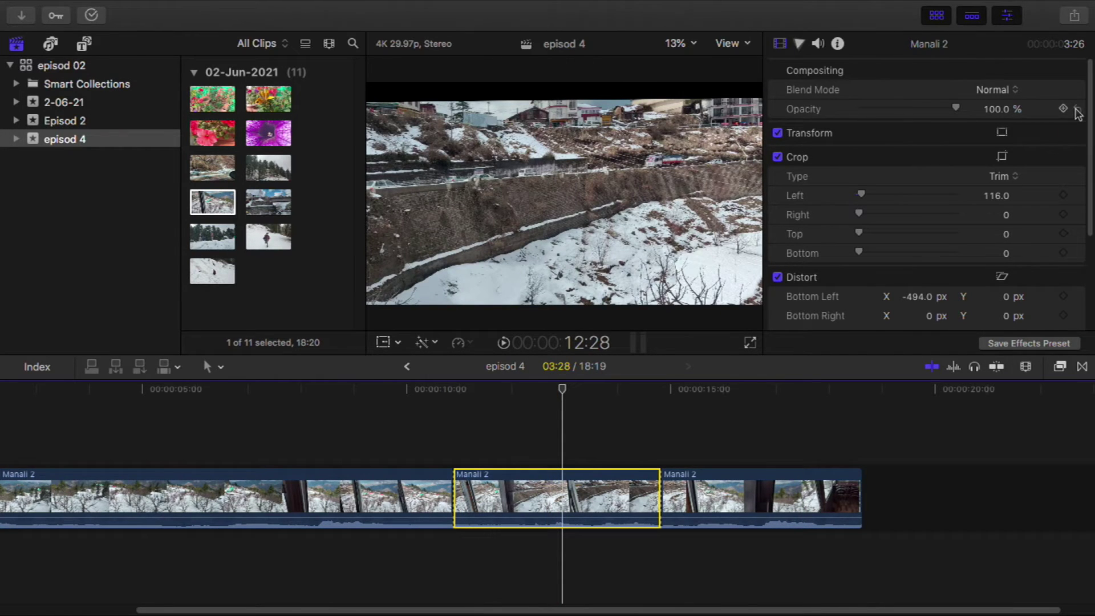
click(1076, 196)
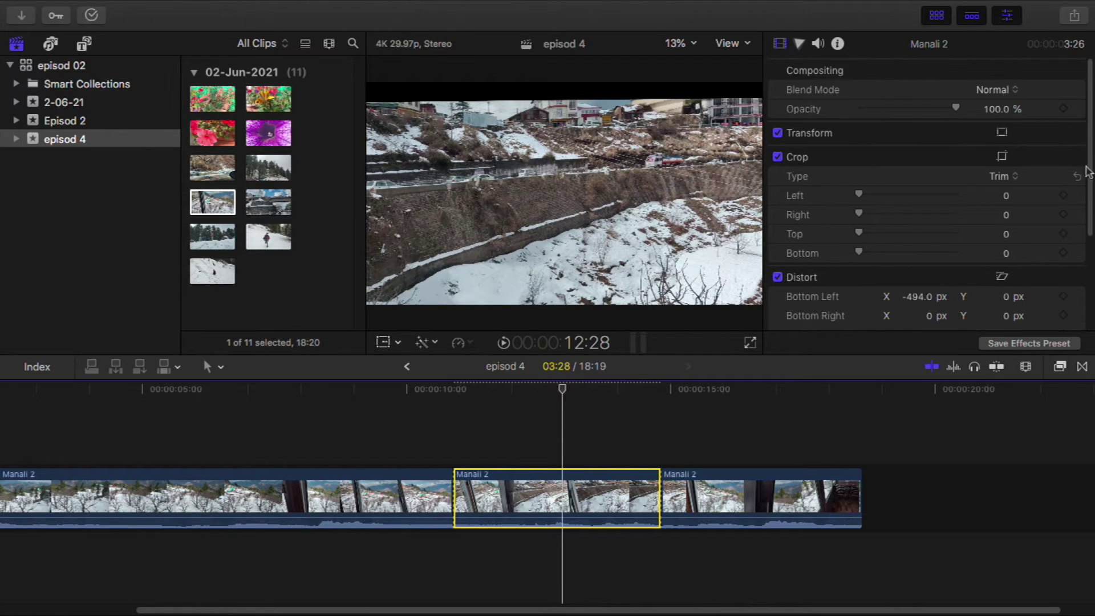
click(829, 93)
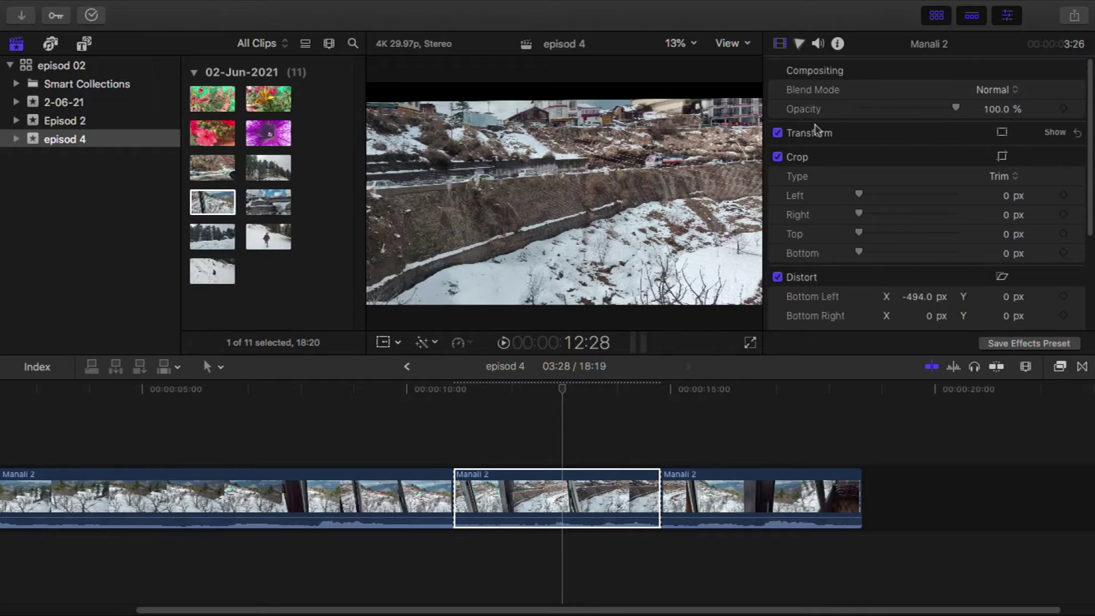
click(1054, 132)
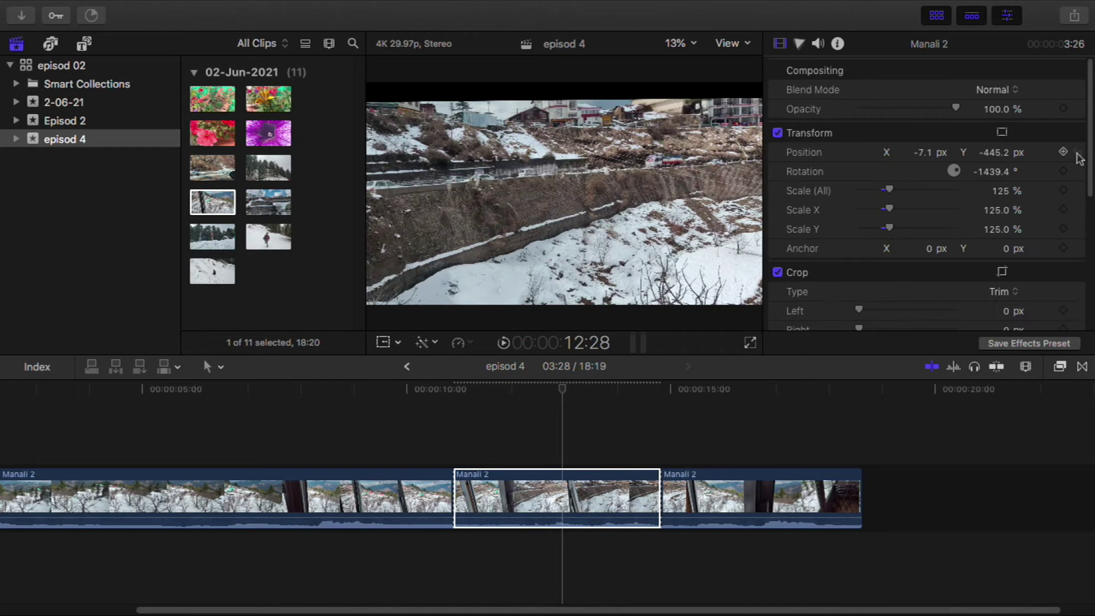
click(1077, 153)
Step: Turn on Stabilization for the middle Manali 2 section and scrub through it to check the footage
click(452, 411)
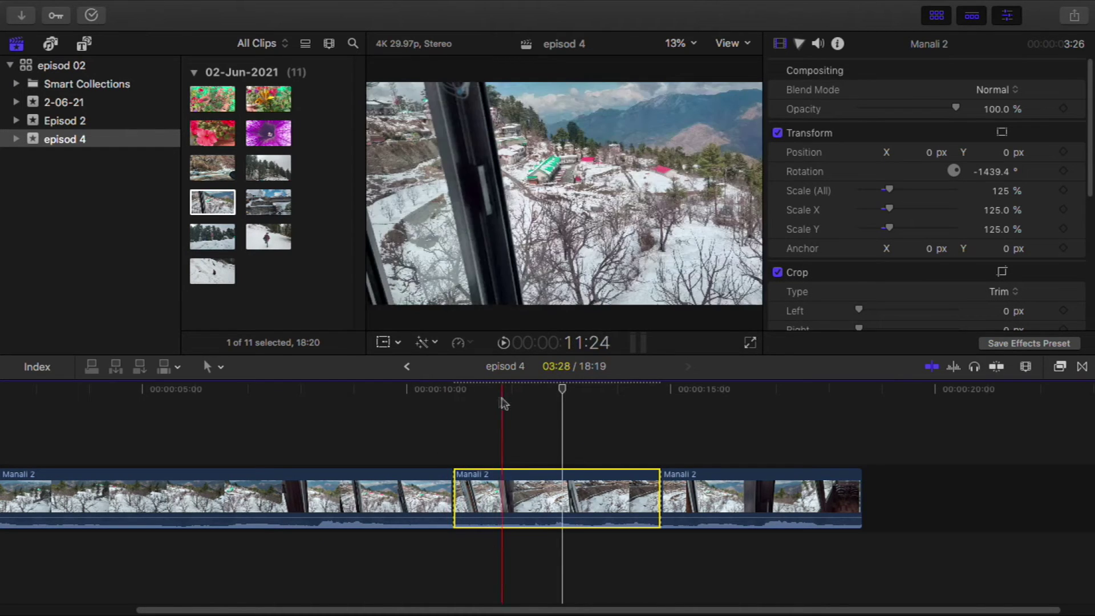
click(563, 408)
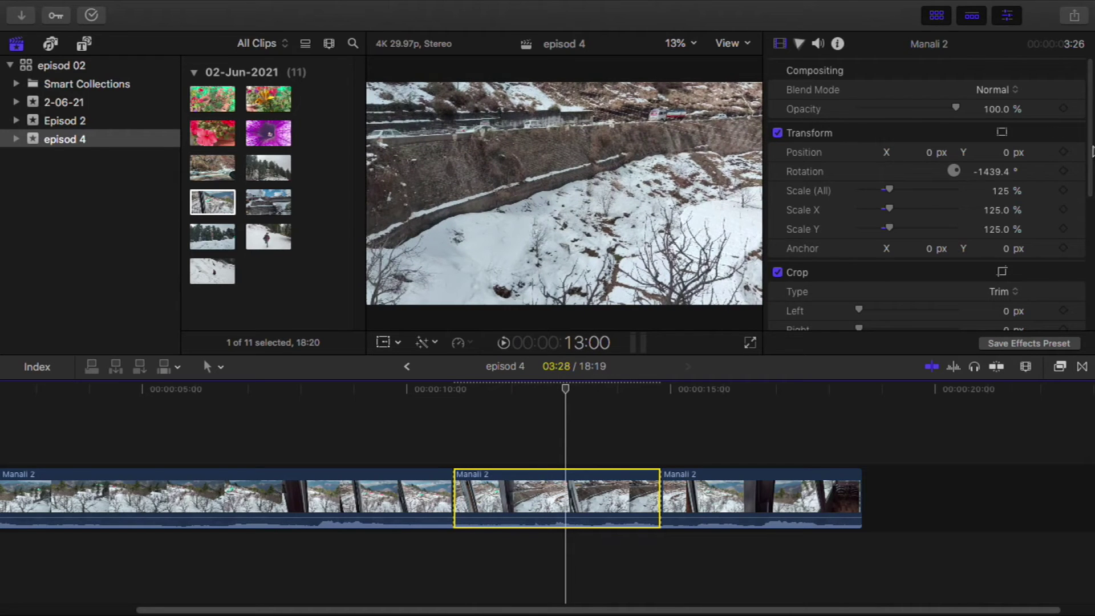
drag(1093, 153, 1089, 302)
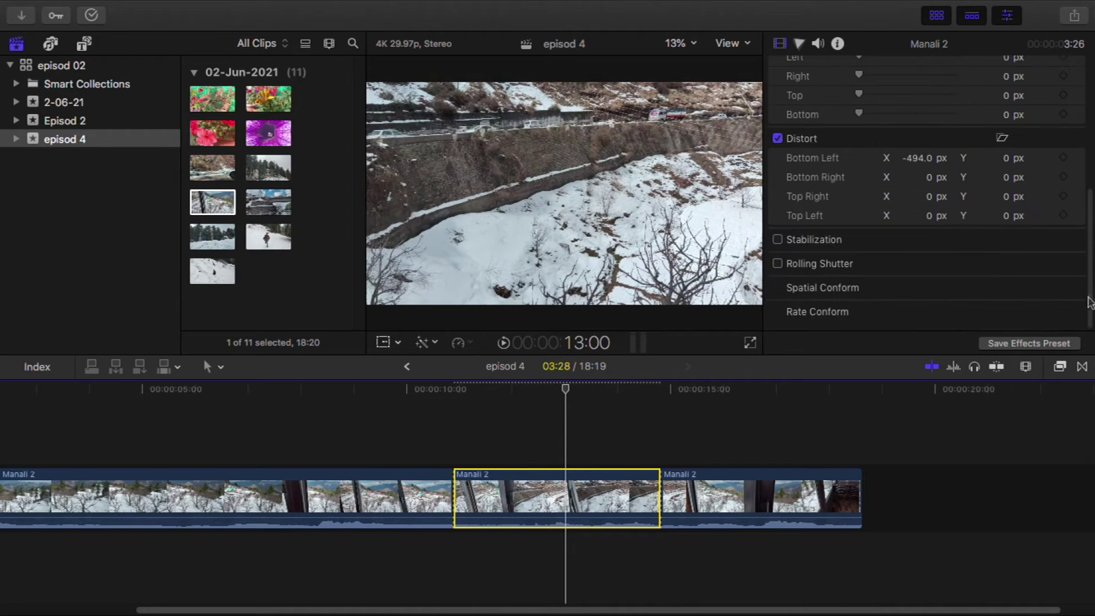
click(832, 245)
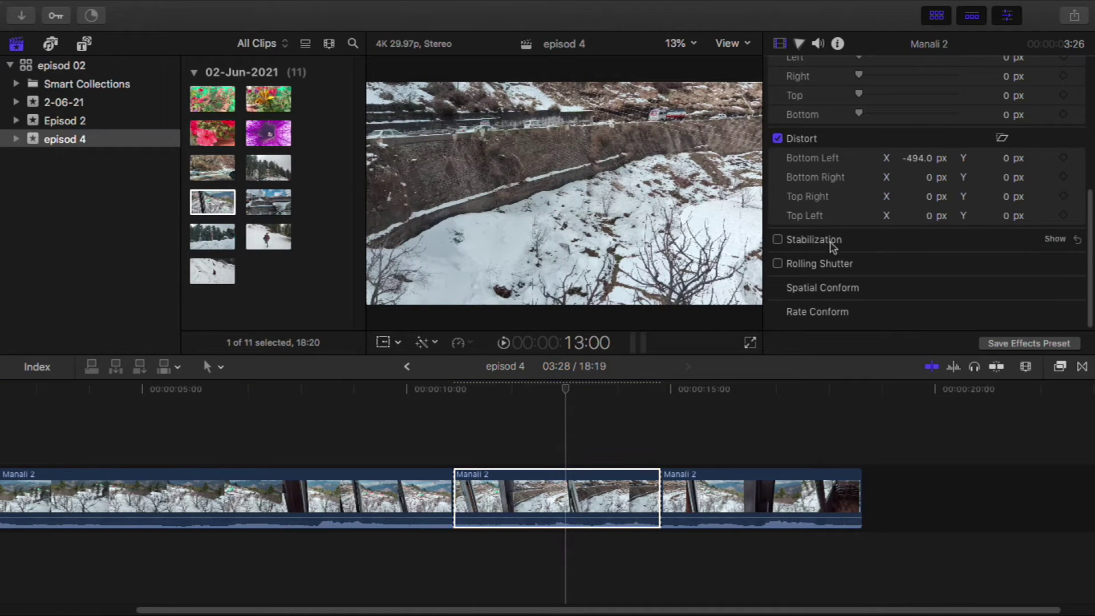
click(777, 239)
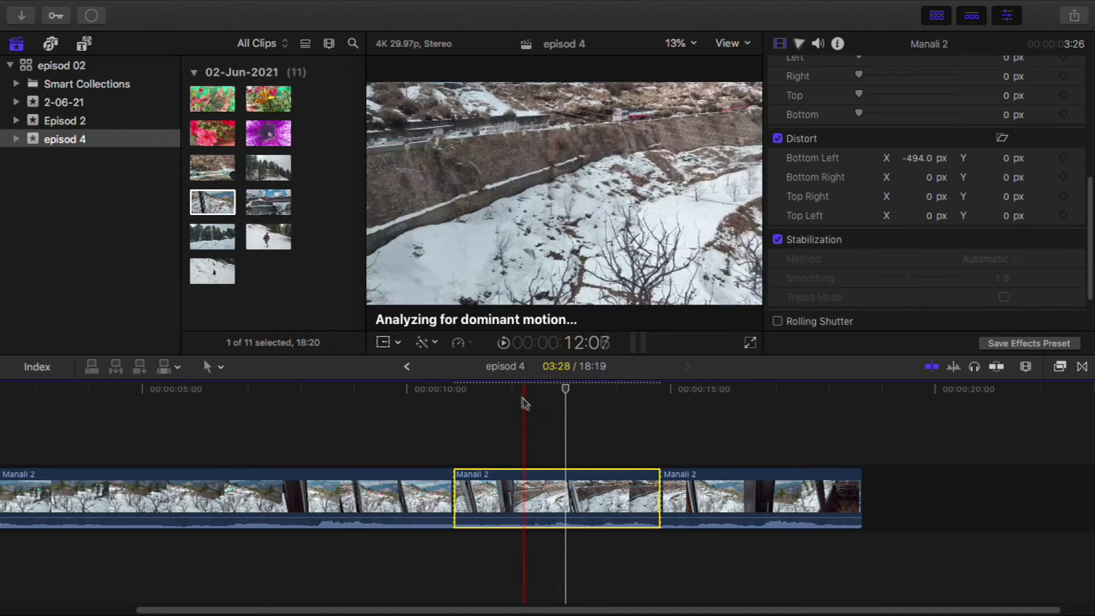
click(493, 390)
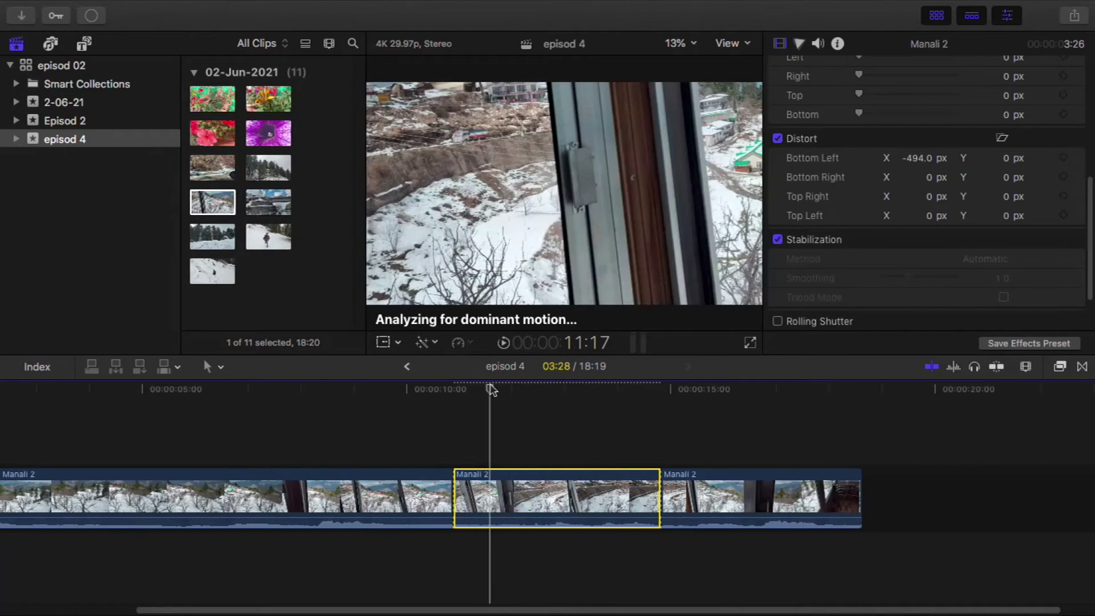
drag(493, 390, 512, 389)
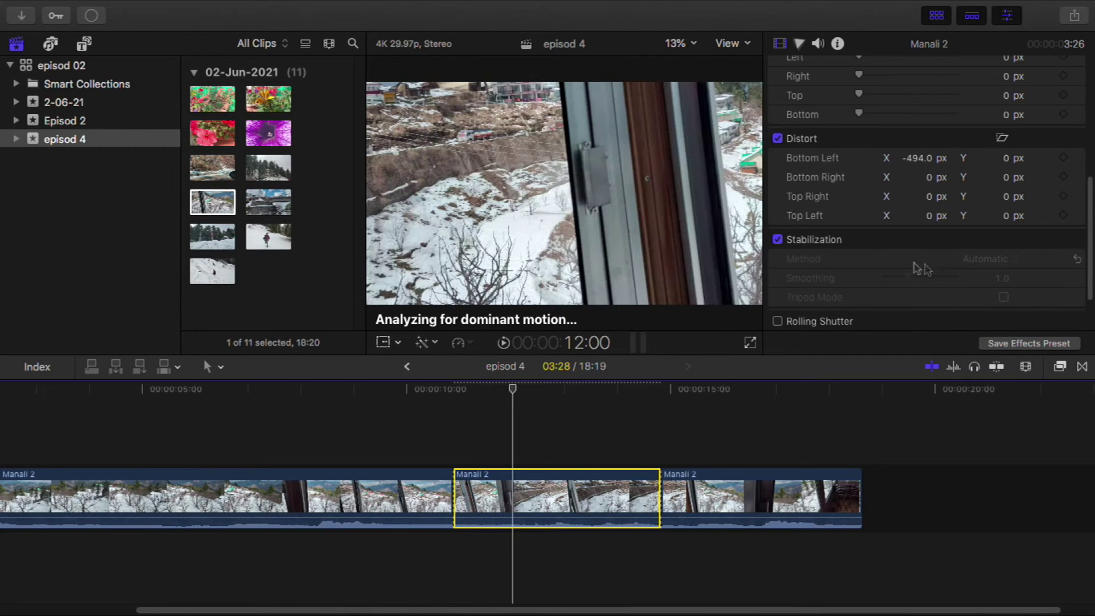
click(921, 285)
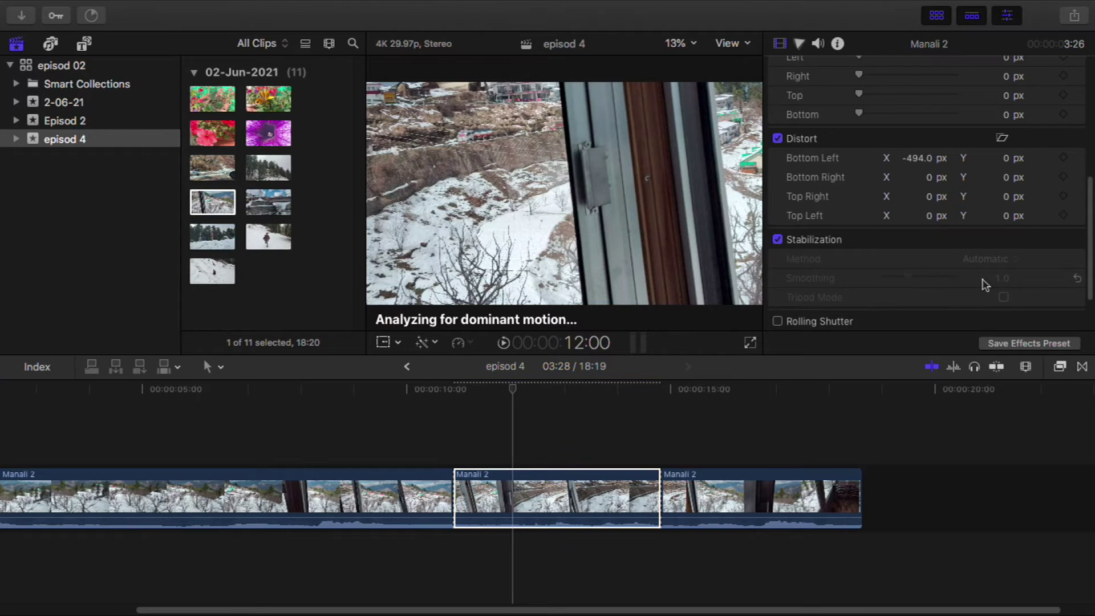
scroll(849, 302, down, 3)
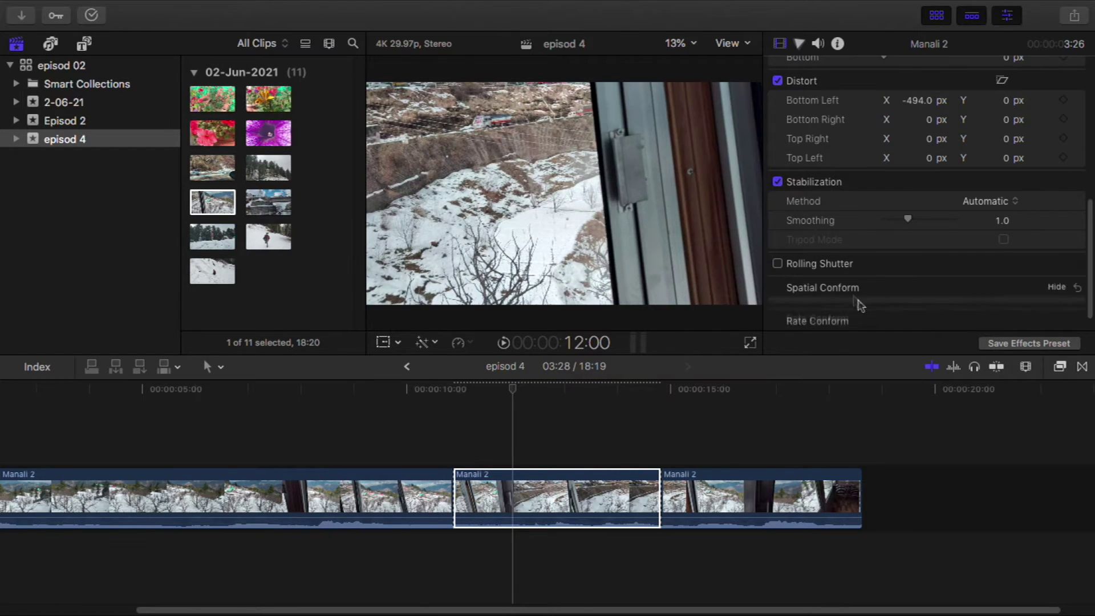
Step: Connect the garden 3 clip above the middle Manali 2 section and cut it to about 1:18 long
scroll(849, 288, up, 6)
drag(223, 134, 489, 451)
key(super+b)
click(586, 428)
key(Delete)
click(533, 422)
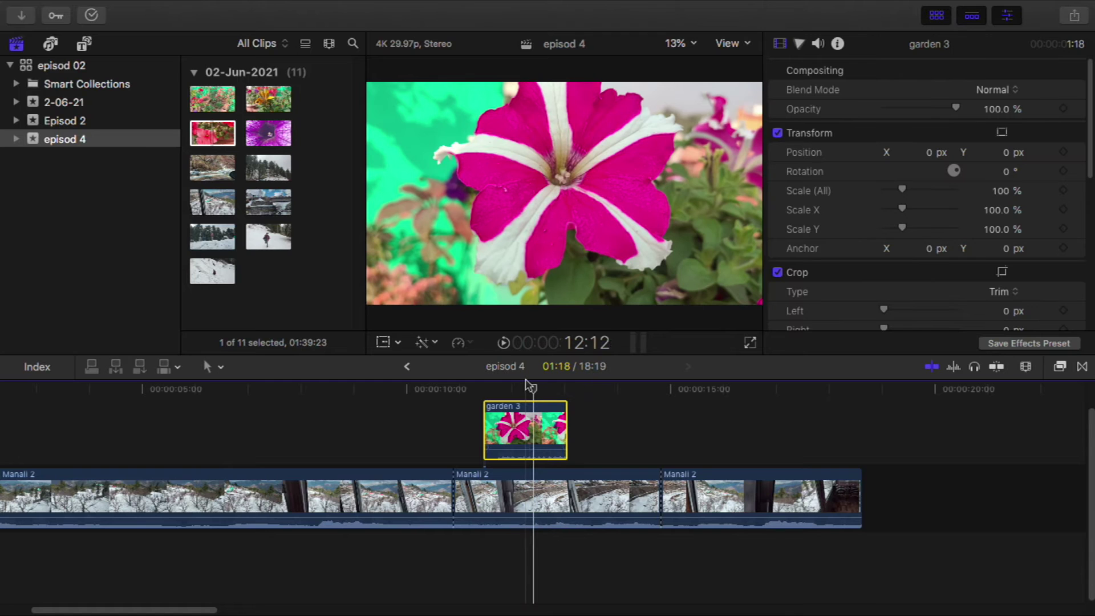
Step: Try lowering the garden 3 clip's opacity to 21.53%, check the overlay at nearby frames, and restore the opacity to 100%
mouse_move(898, 112)
mouse_down()
mouse_move(887, 109)
mouse_move(901, 111)
mouse_up()
key(Left)
key(Left)
key(Left)
key(Left)
key(Left)
key(Left)
key(Left)
key(Left)
key(Left)
key(Left)
key(Left)
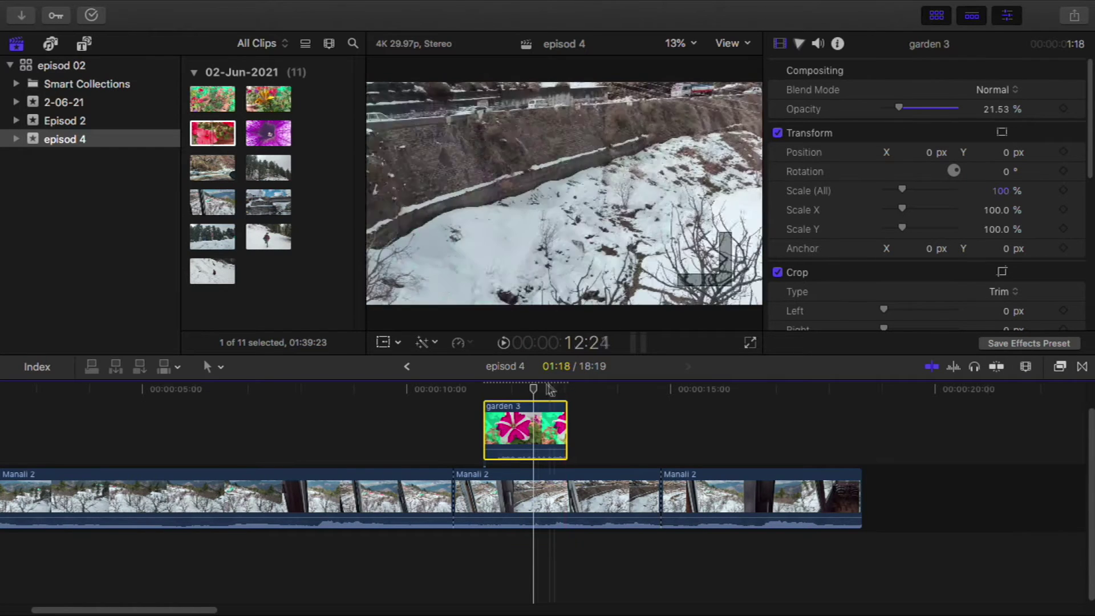
drag(902, 113, 961, 112)
Step: Try the Subtract, Darken, Multiply and Color Burn blend modes on the garden 3 clip
click(995, 90)
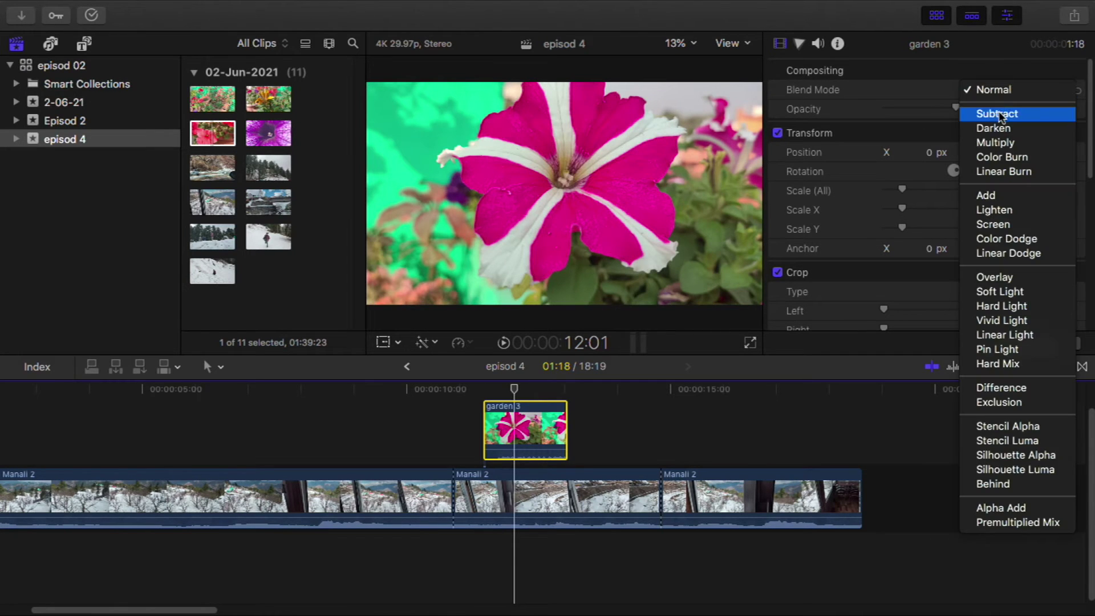
click(963, 114)
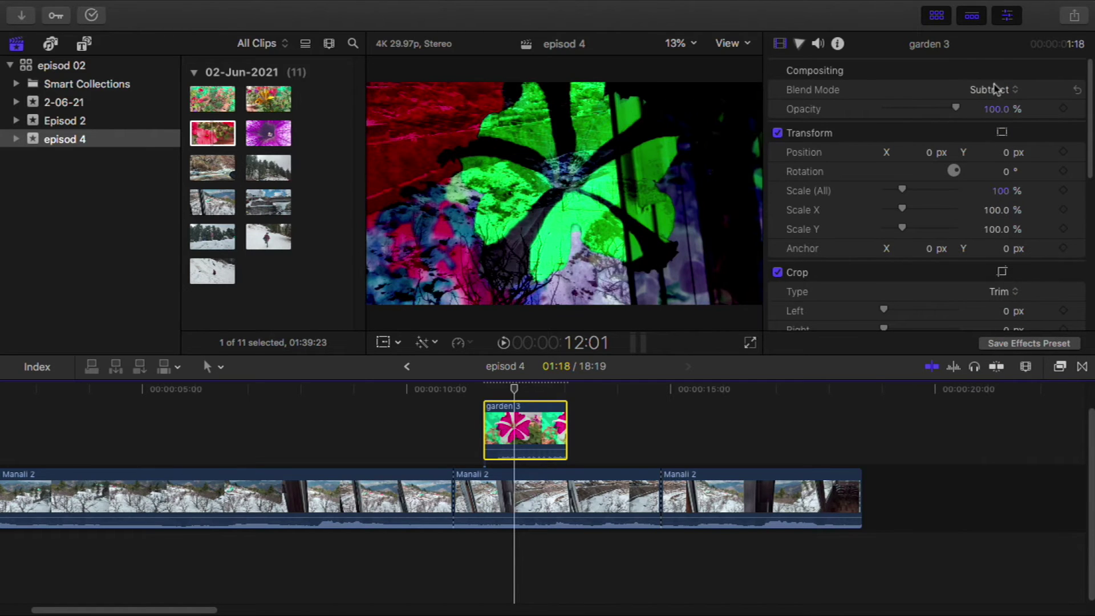
click(995, 89)
click(1003, 105)
mouse_move(956, 108)
mouse_down()
mouse_move(904, 109)
mouse_move(955, 109)
mouse_up()
click(995, 90)
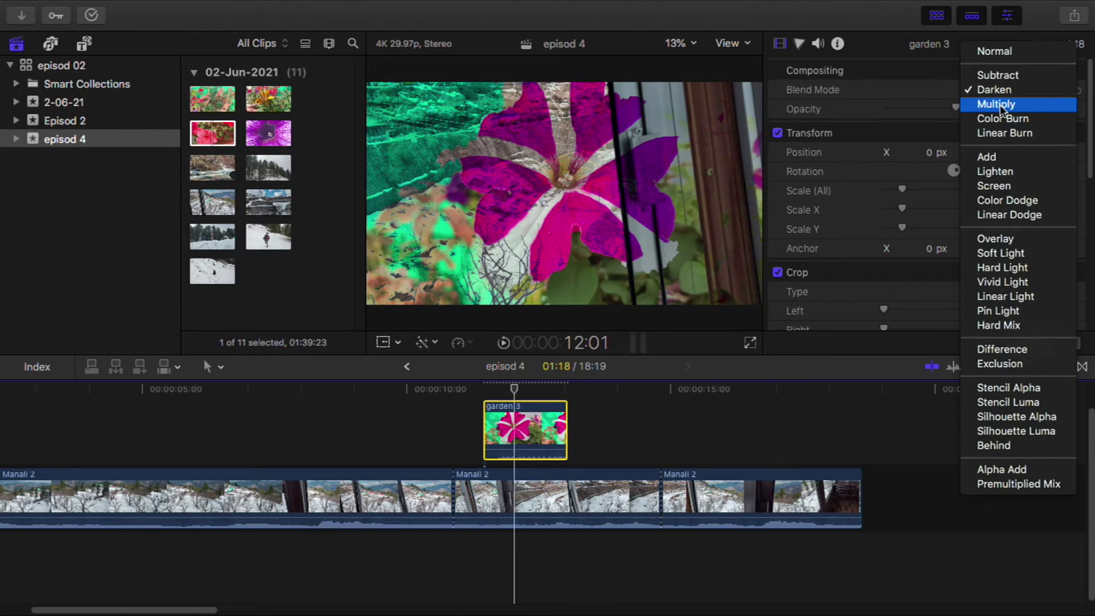
click(1000, 104)
click(982, 92)
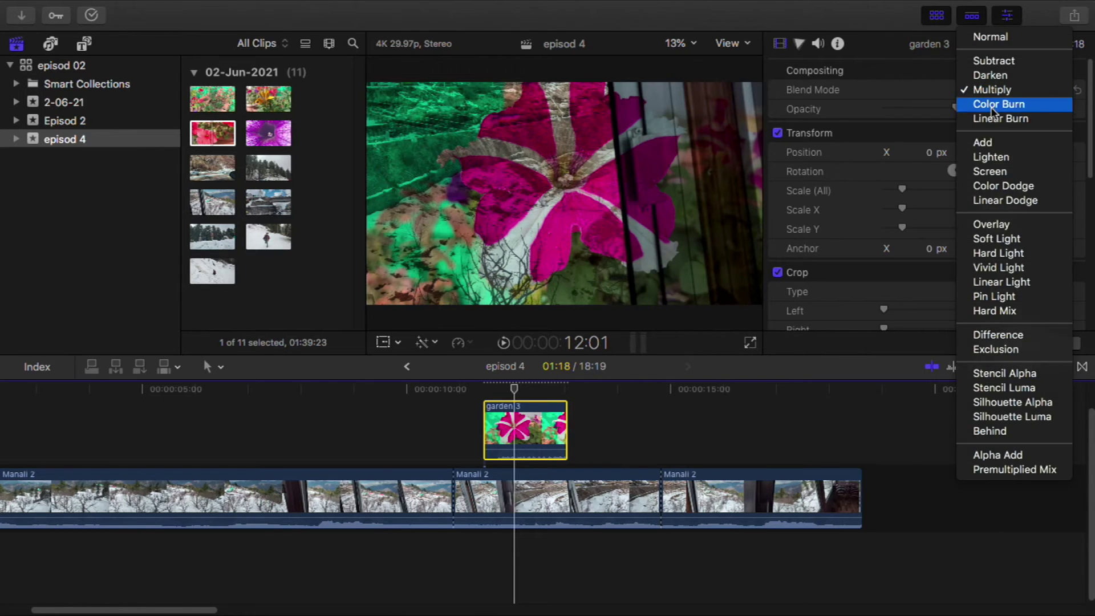
click(991, 107)
mouse_move(953, 110)
mouse_down()
mouse_move(889, 109)
mouse_move(964, 109)
mouse_up()
Step: Try the Linear Burn, Add and Lighten blend modes on the garden 3 clip
click(988, 88)
click(987, 103)
click(988, 89)
click(986, 112)
click(998, 89)
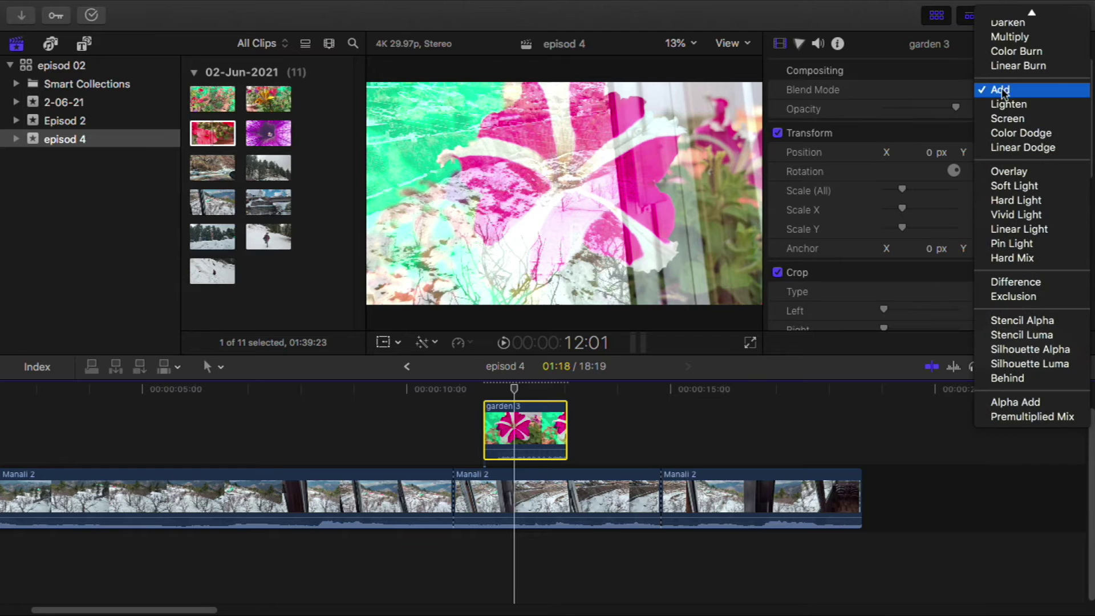
click(1008, 104)
mouse_move(952, 108)
mouse_down()
mouse_move(882, 111)
mouse_move(955, 109)
mouse_up()
Step: Try the Stencil Alpha and Difference blend modes on garden 3 and return the blend mode to Normal
click(997, 87)
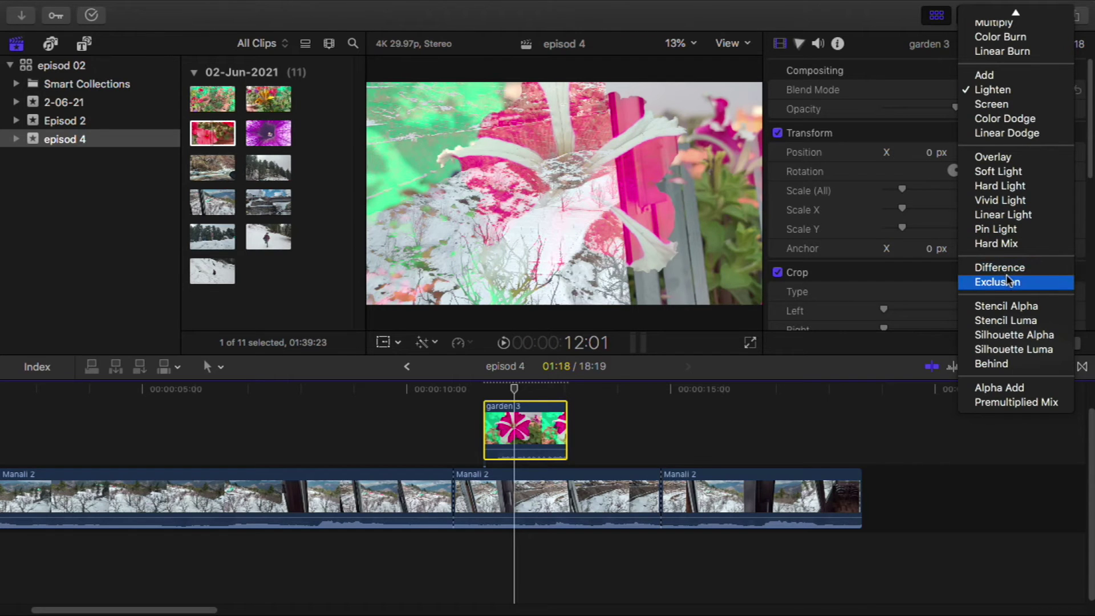
click(1018, 308)
drag(958, 110, 1013, 120)
click(994, 90)
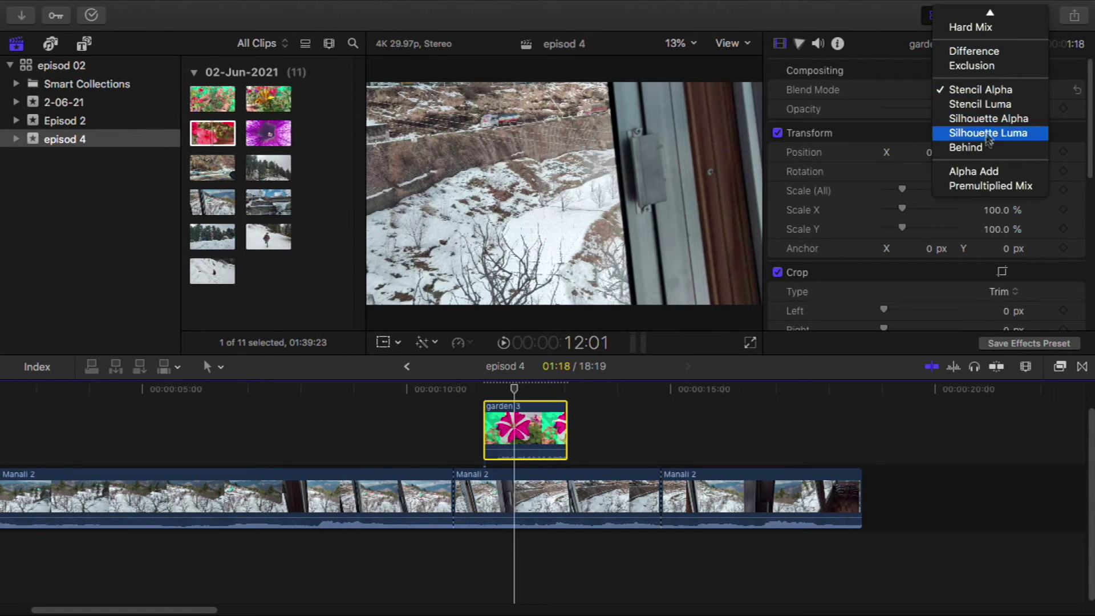
click(977, 91)
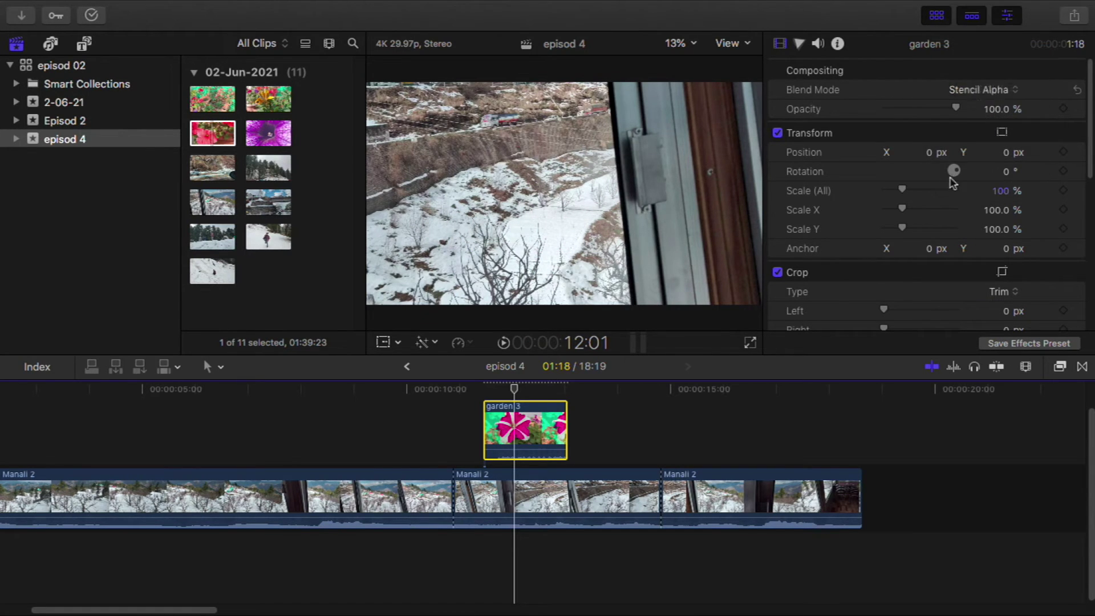
click(1005, 93)
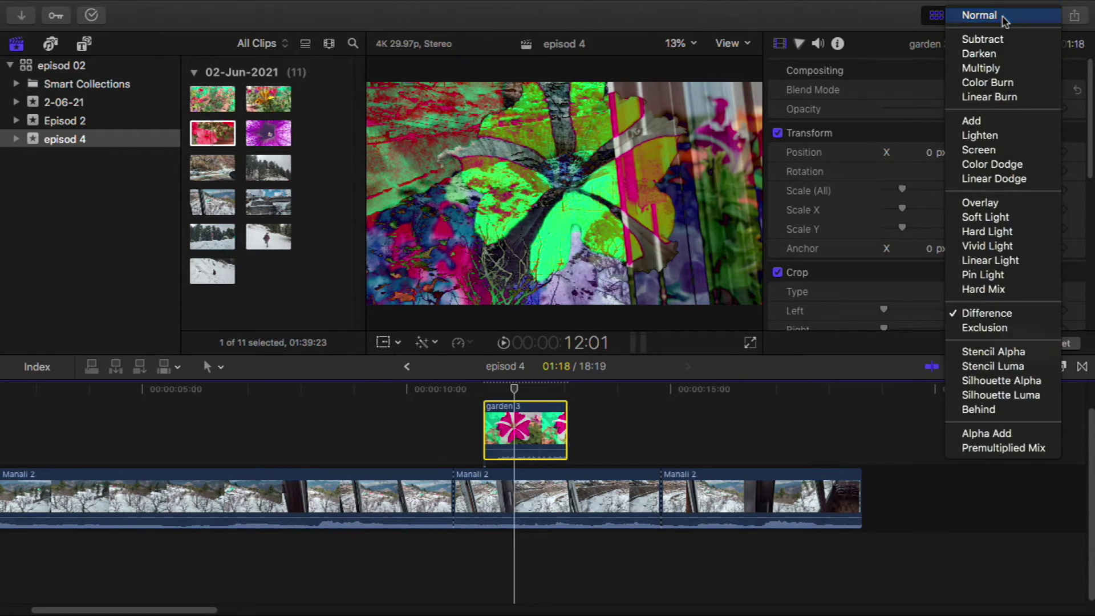
click(1004, 17)
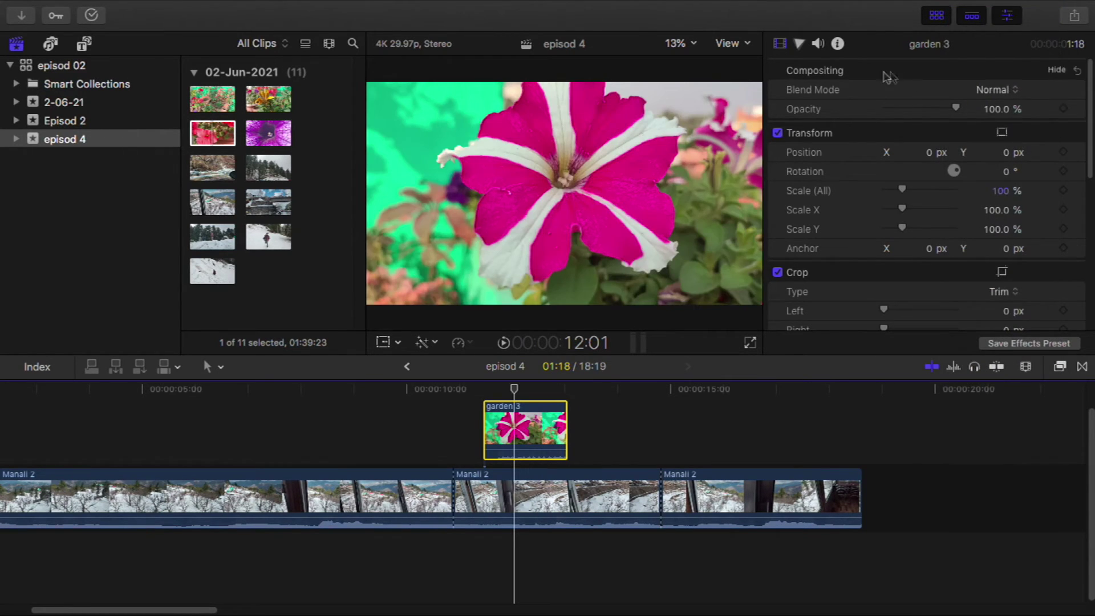
Step: Add a Color Board correction to the garden 3 clip by adjusting its master color to about 108° and -2%
click(799, 44)
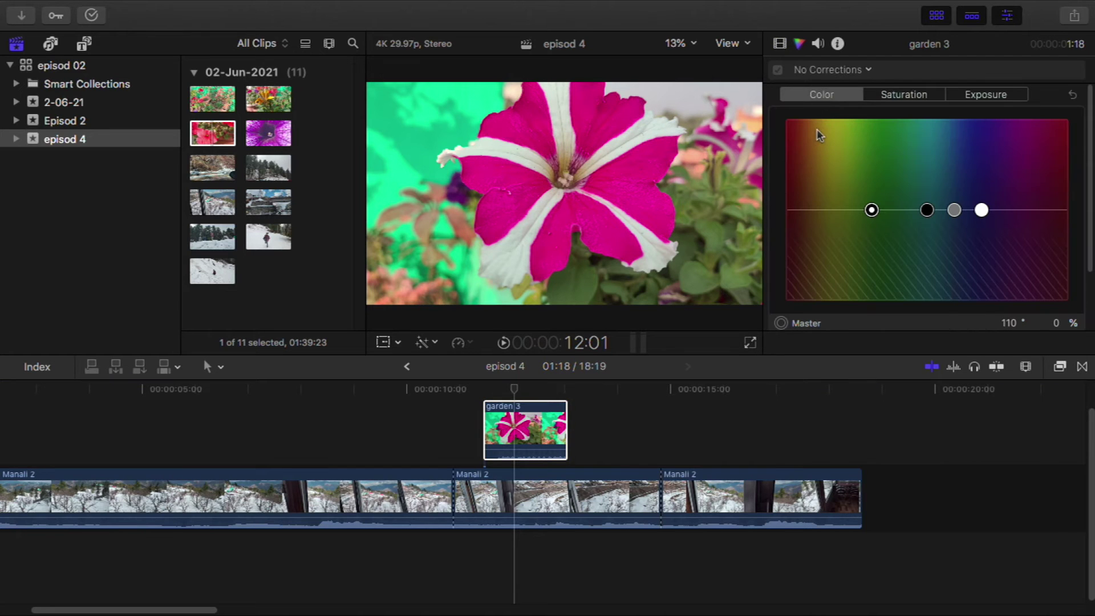
click(522, 386)
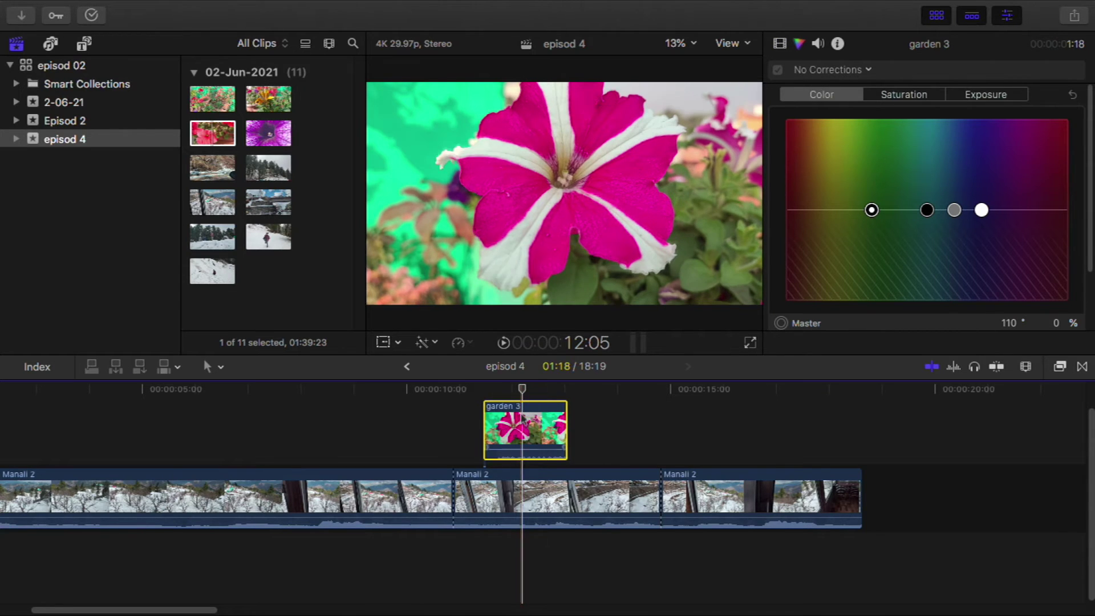
drag(878, 178, 871, 213)
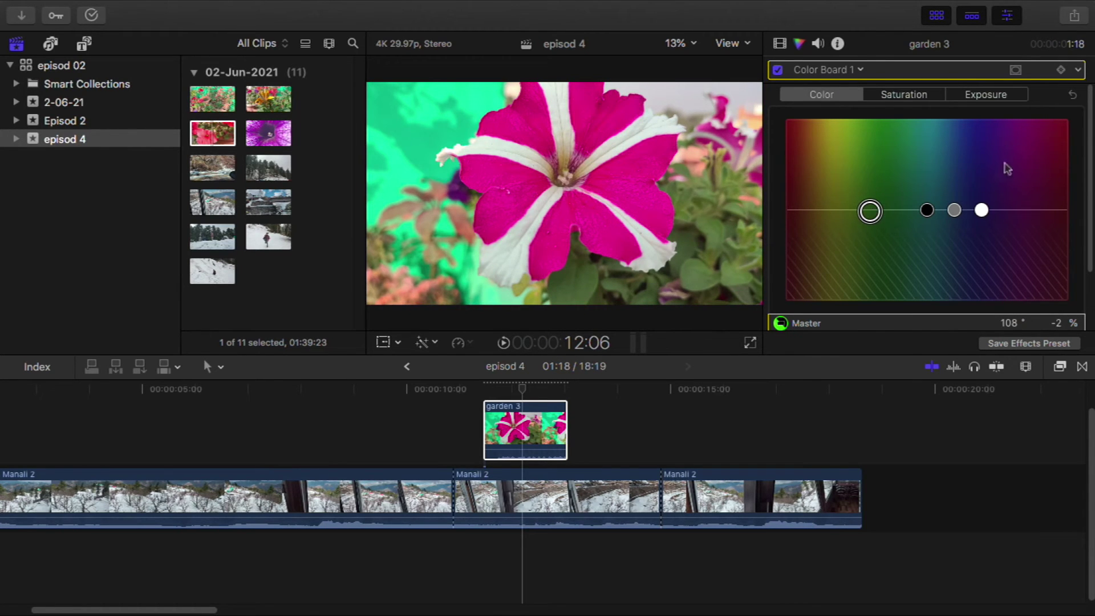
click(1064, 97)
Step: Try raising the shadow saturation and lowering the midtone and highlight saturation of garden 3, and reset the saturation
click(901, 97)
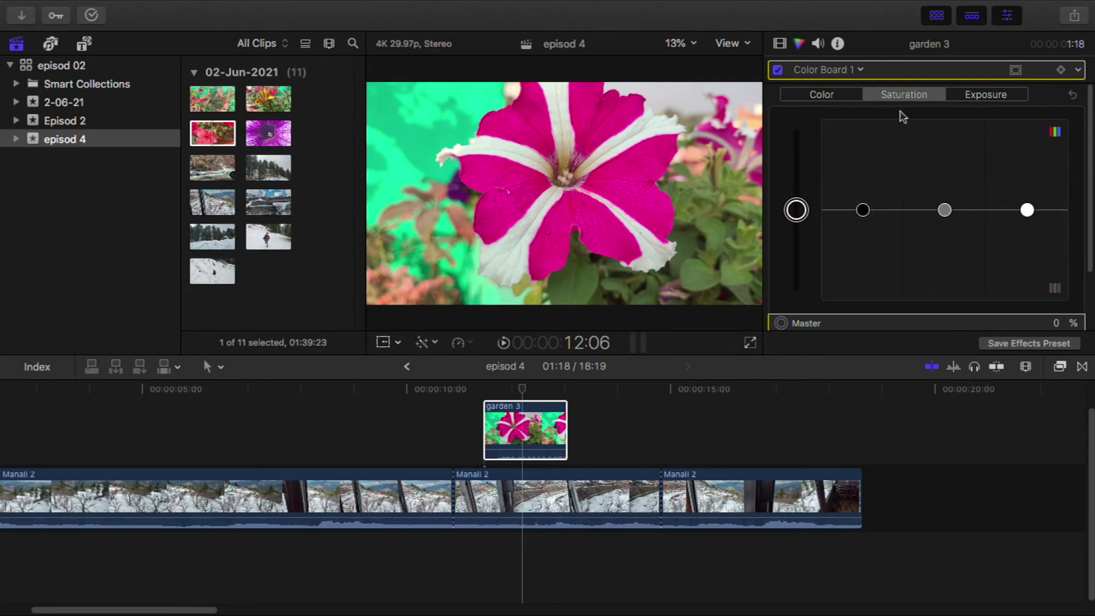
drag(865, 216, 855, 160)
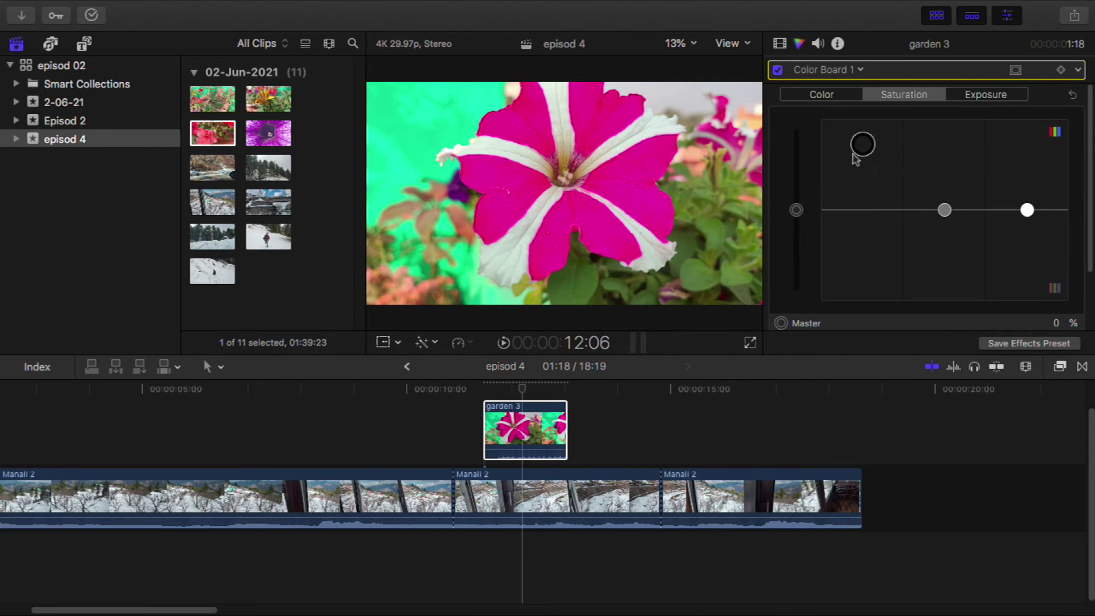
mouse_move(944, 211)
mouse_down()
mouse_move(945, 163)
mouse_move(944, 213)
mouse_up()
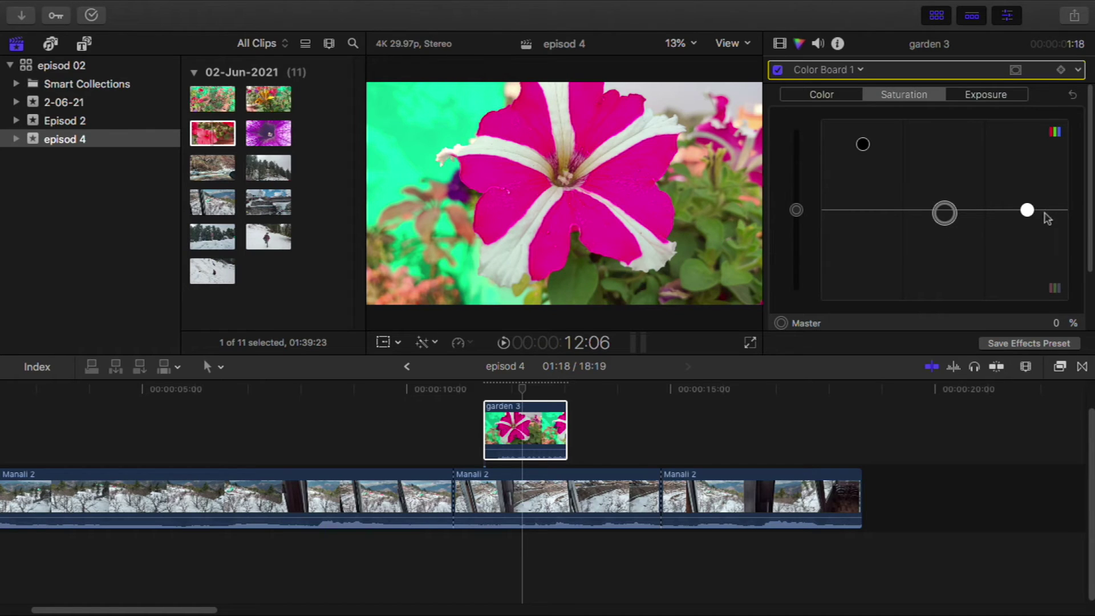
mouse_move(1027, 210)
mouse_down()
mouse_move(1026, 198)
mouse_move(1028, 225)
mouse_up()
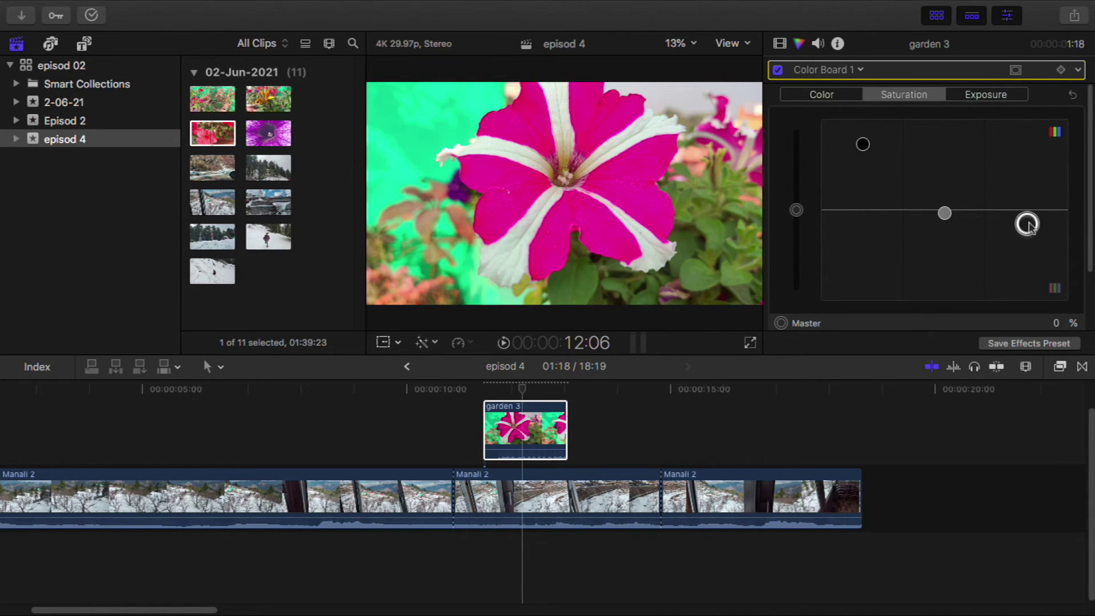
click(1074, 95)
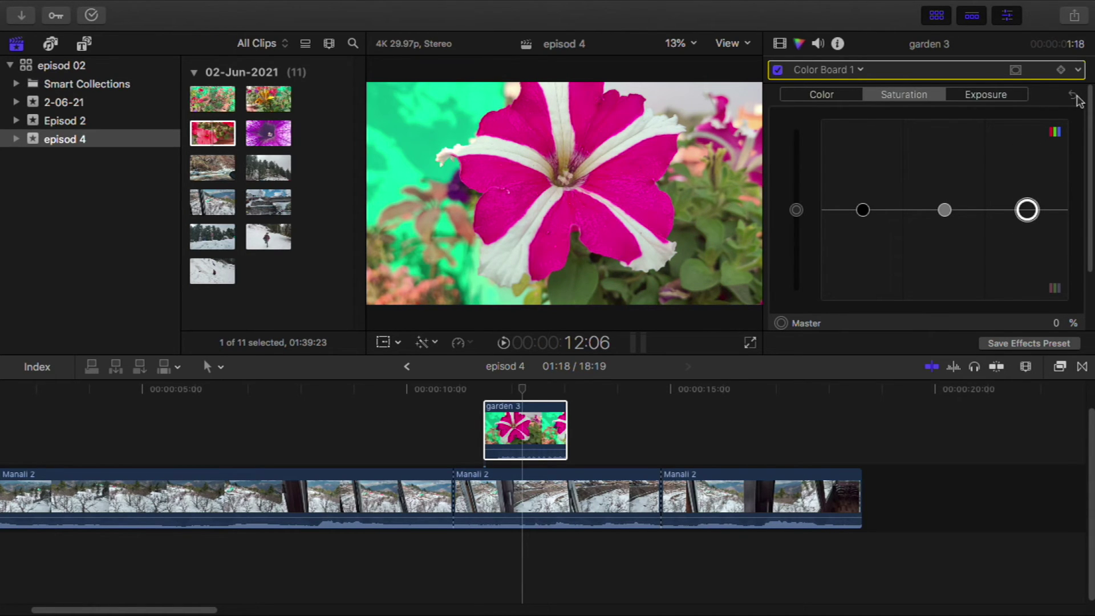
Step: Try adjusting the highlight, shadow and midtone exposure of the garden 3 clip, and reset the exposure
click(987, 95)
mouse_move(1010, 212)
mouse_down()
mouse_move(912, 146)
mouse_move(995, 220)
mouse_move(994, 211)
mouse_up()
mouse_move(871, 217)
mouse_down()
mouse_move(870, 178)
mouse_move(870, 232)
mouse_up()
mouse_move(950, 216)
mouse_down()
mouse_move(945, 153)
mouse_move(946, 215)
mouse_up()
click(1072, 95)
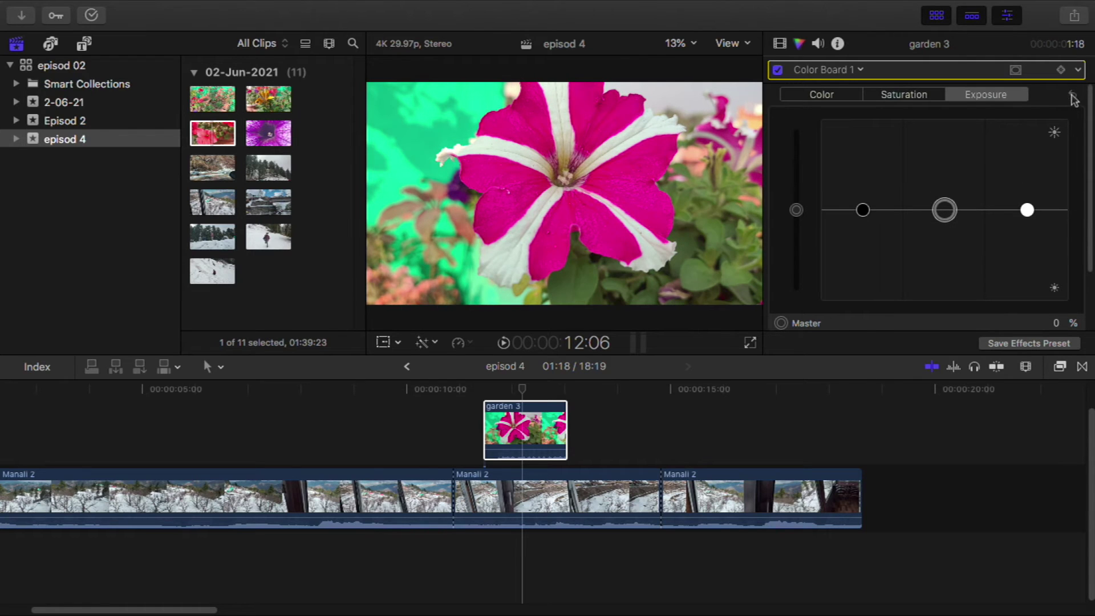
click(857, 73)
click(857, 73)
click(1077, 73)
click(1078, 74)
click(1082, 76)
click(909, 78)
Step: Raise the garden 3 clip's audio volume to 12.0 dB and look over its remaining audio settings
click(817, 44)
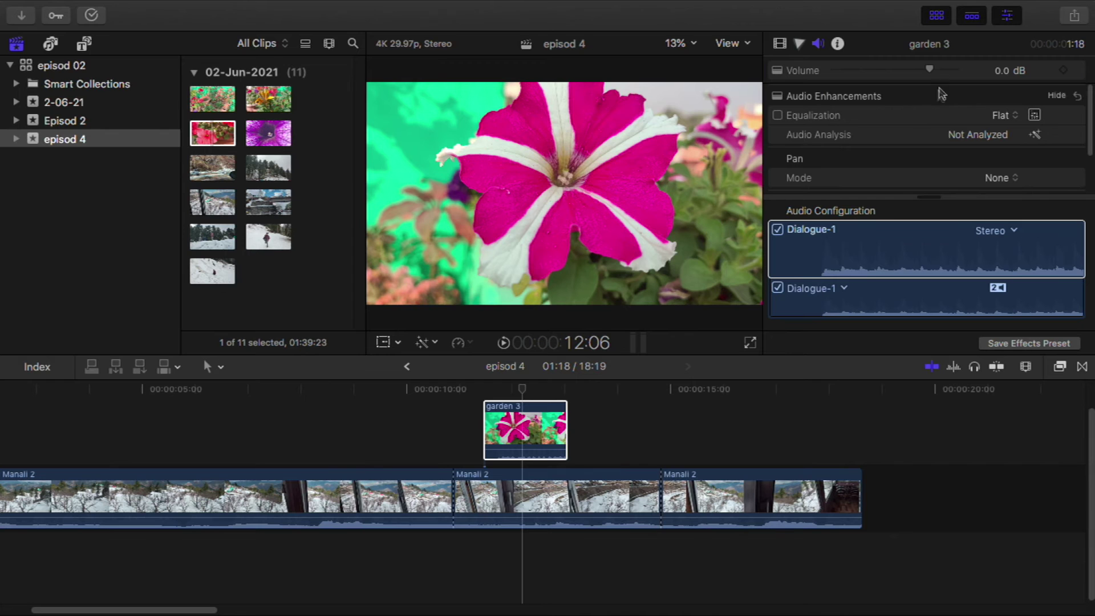
drag(925, 71, 947, 69)
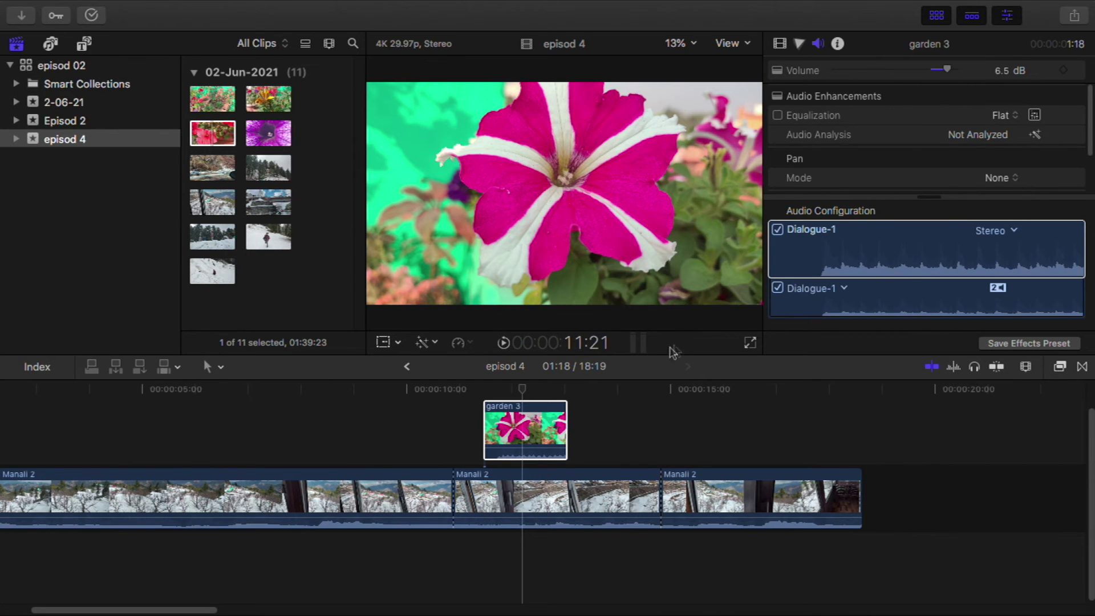
mouse_move(947, 70)
mouse_down()
mouse_move(882, 71)
mouse_move(956, 70)
mouse_up()
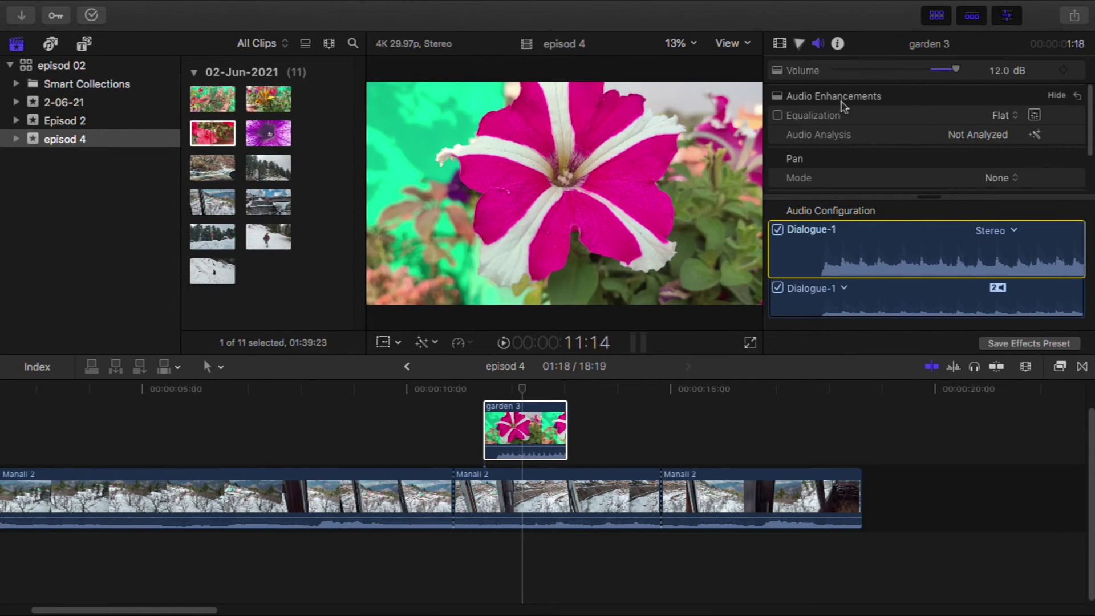
drag(1087, 114, 1092, 180)
scroll(1082, 159, up, 3)
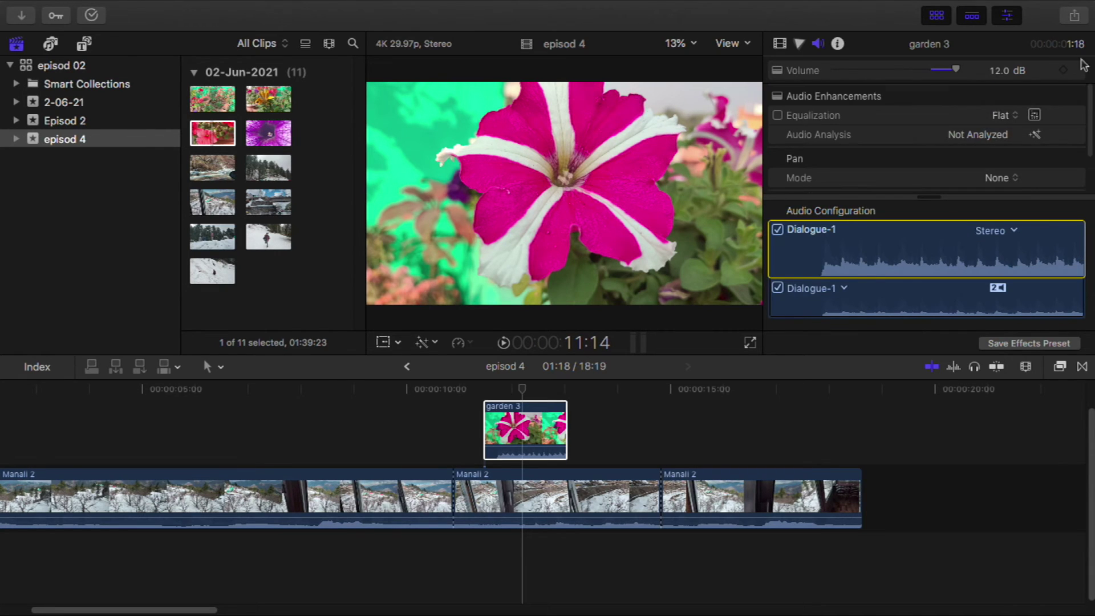
Step: Examine the garden 3 clip's information, including its editable name field, roles and duration
click(837, 44)
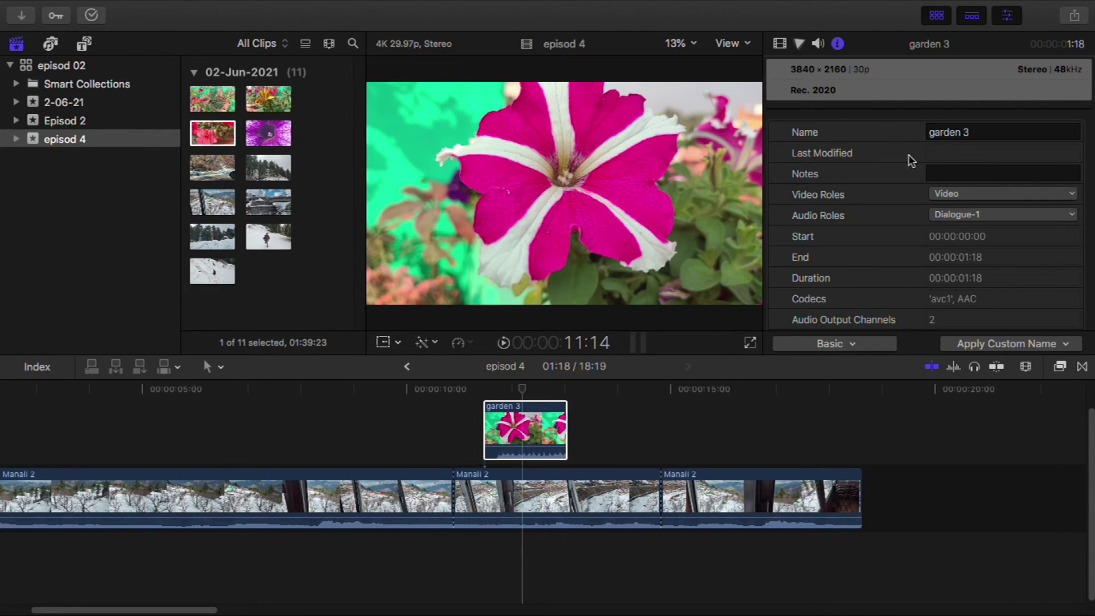
click(997, 135)
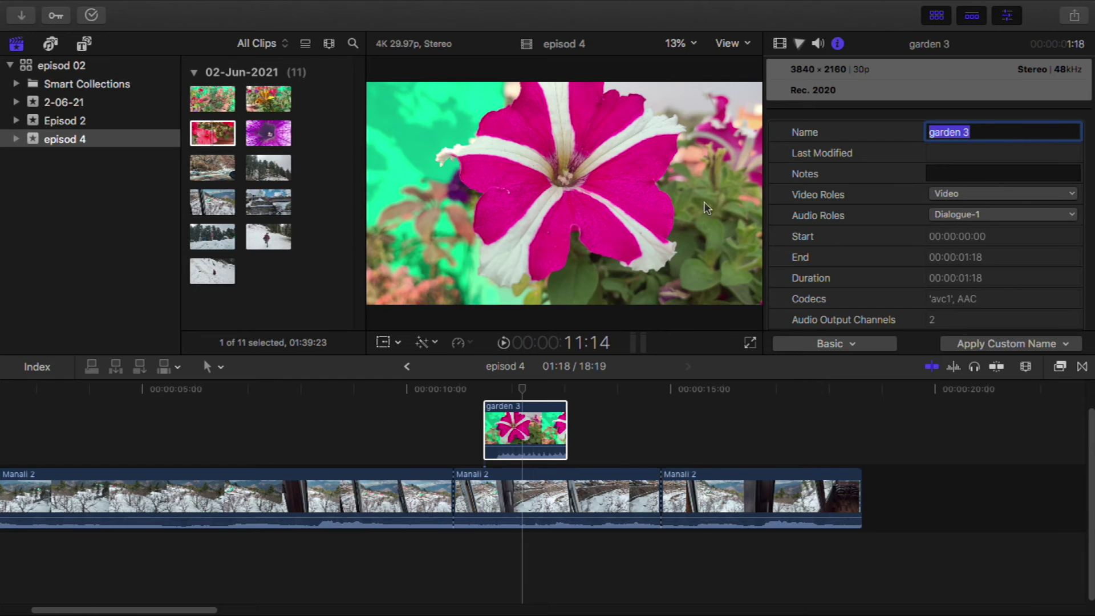
click(503, 414)
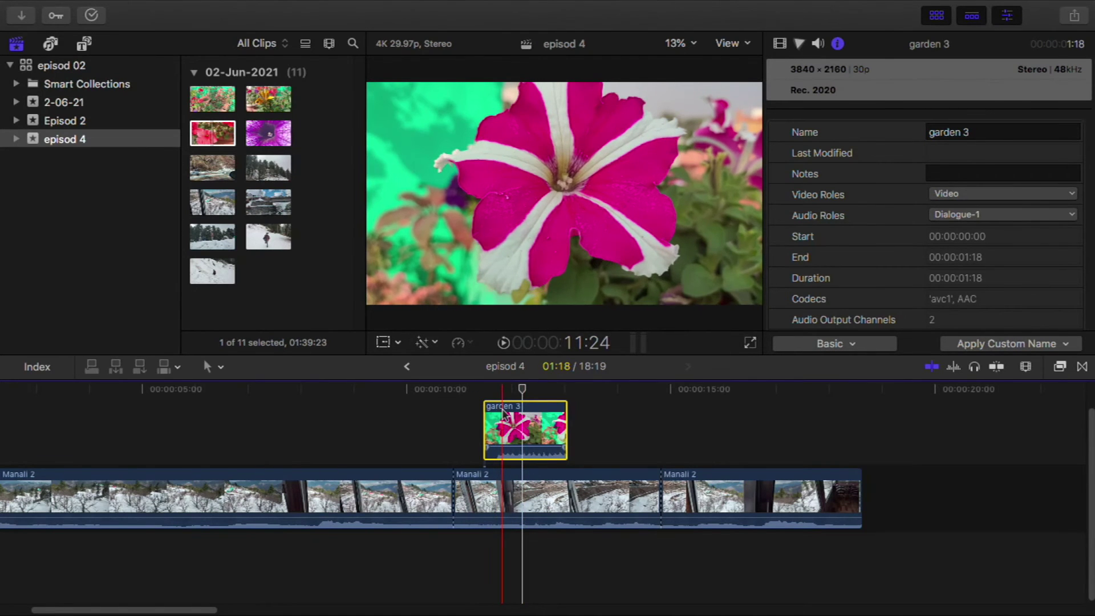
click(989, 132)
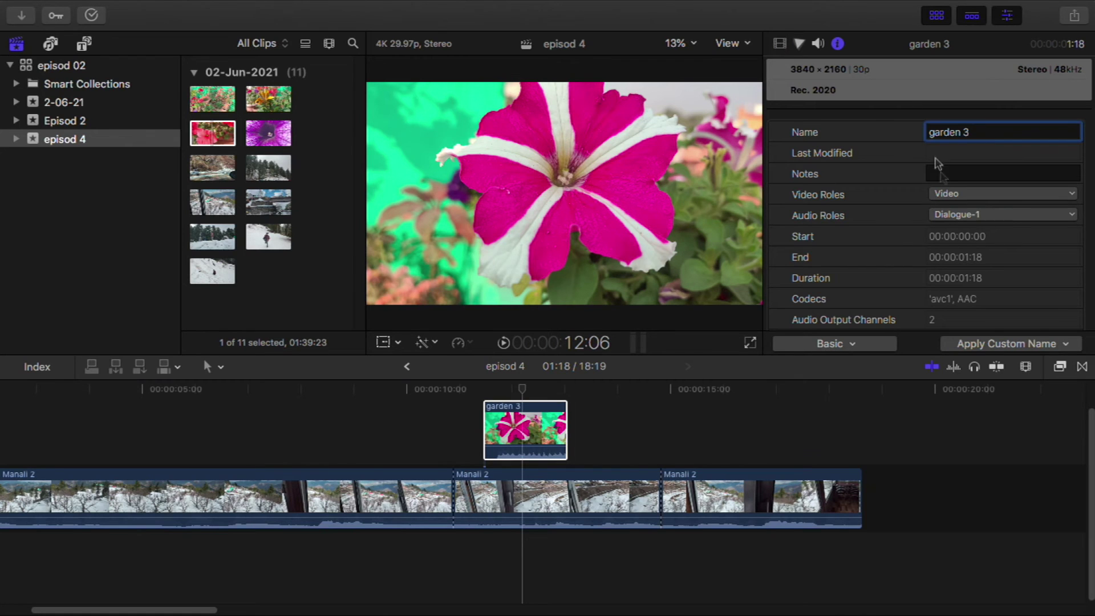
Step: Return to garden 3's video settings, look at the installed transitions, and close the transitions browser again
key(super+alt+c)
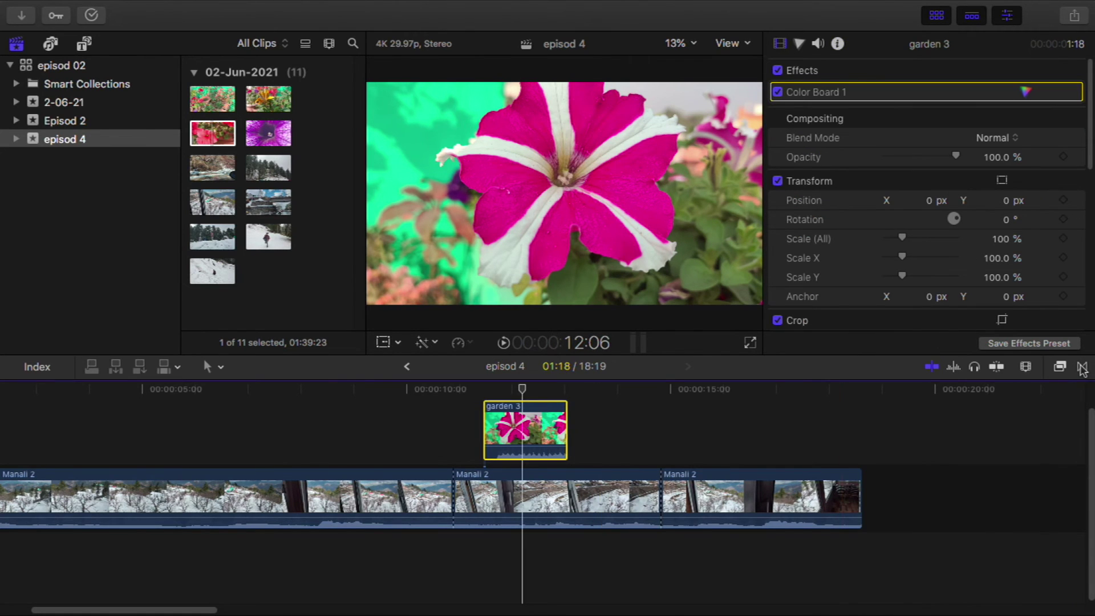
click(1081, 367)
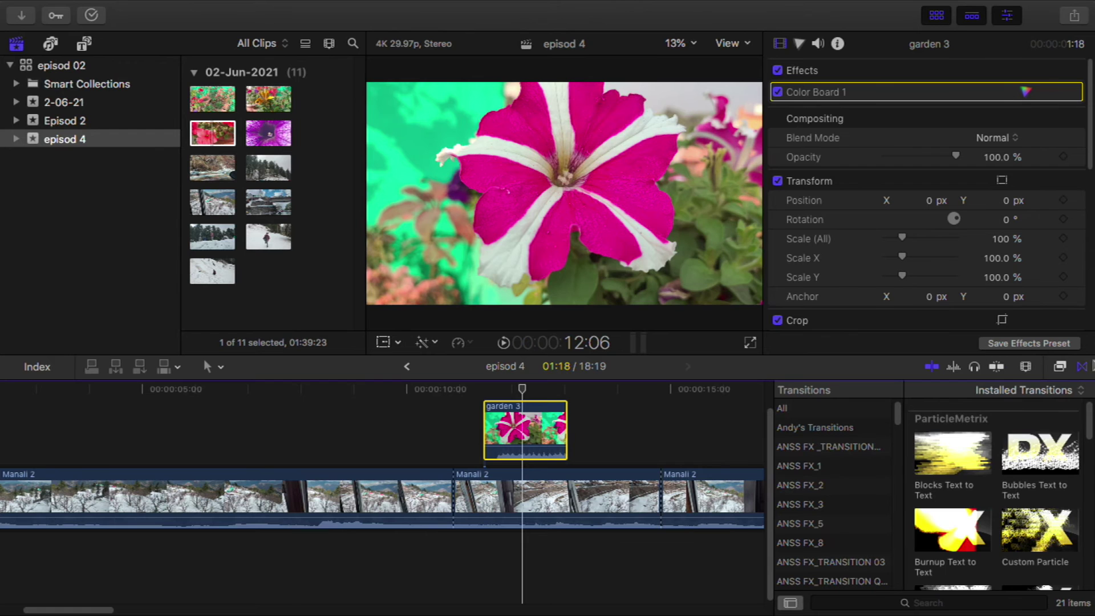
click(1083, 367)
Step: Connect the Basic Panel 5 Full-Width title from SquidFX Text Panels above the start of the last Manali 2 section
click(86, 45)
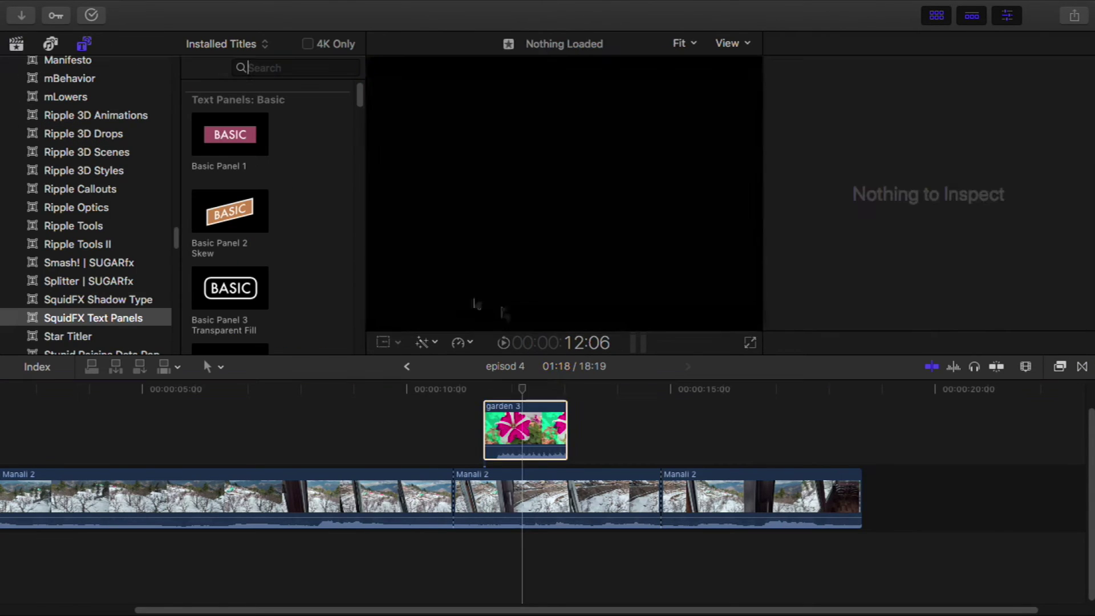
click(680, 388)
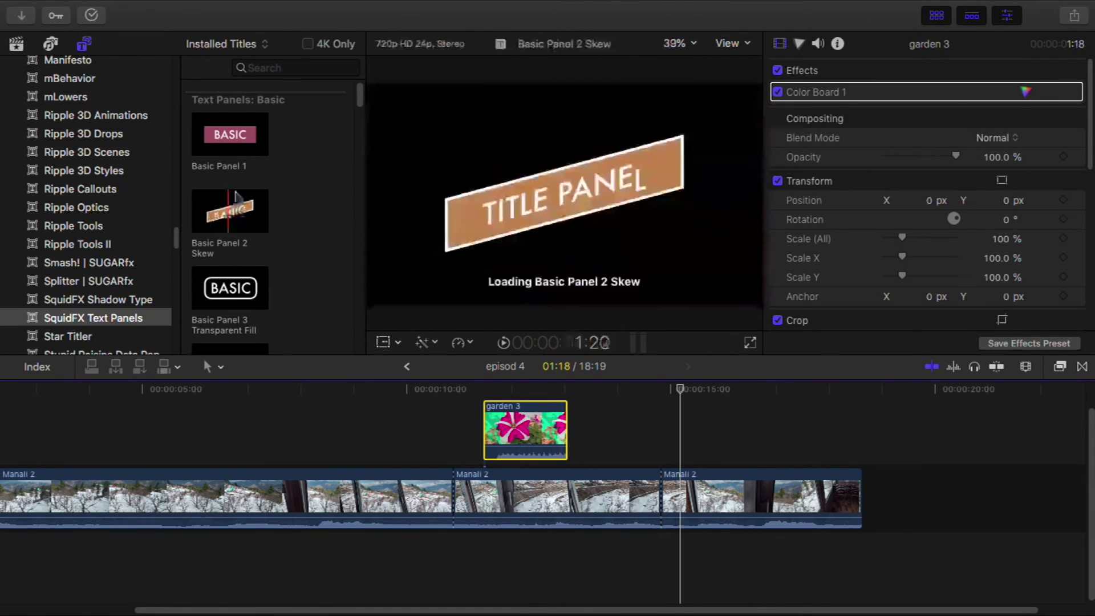
scroll(276, 211, down, 4)
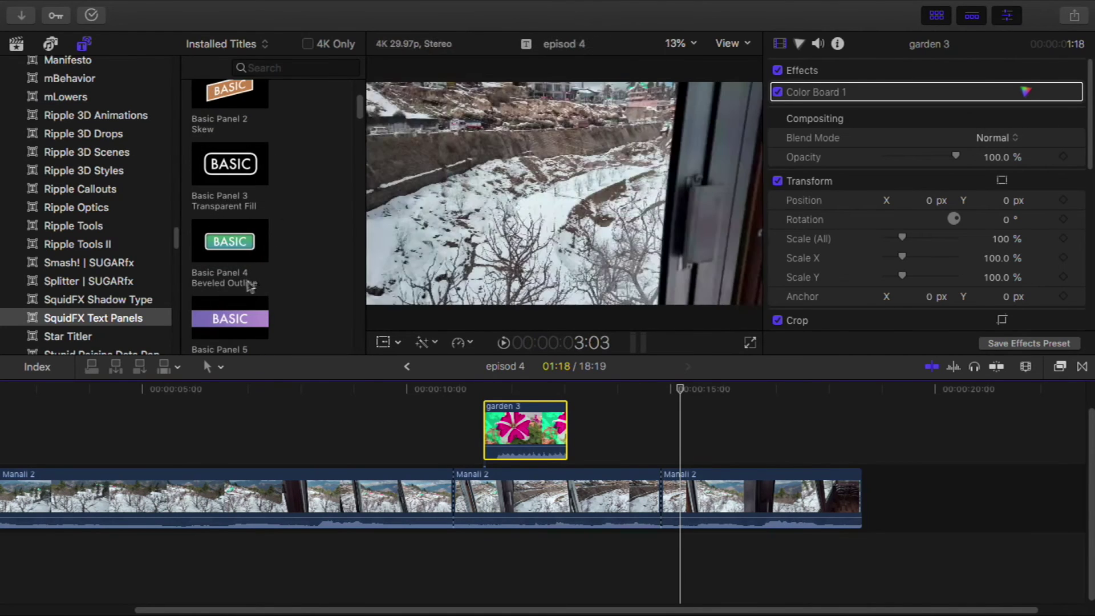
scroll(251, 286, down, 3)
drag(229, 234, 685, 434)
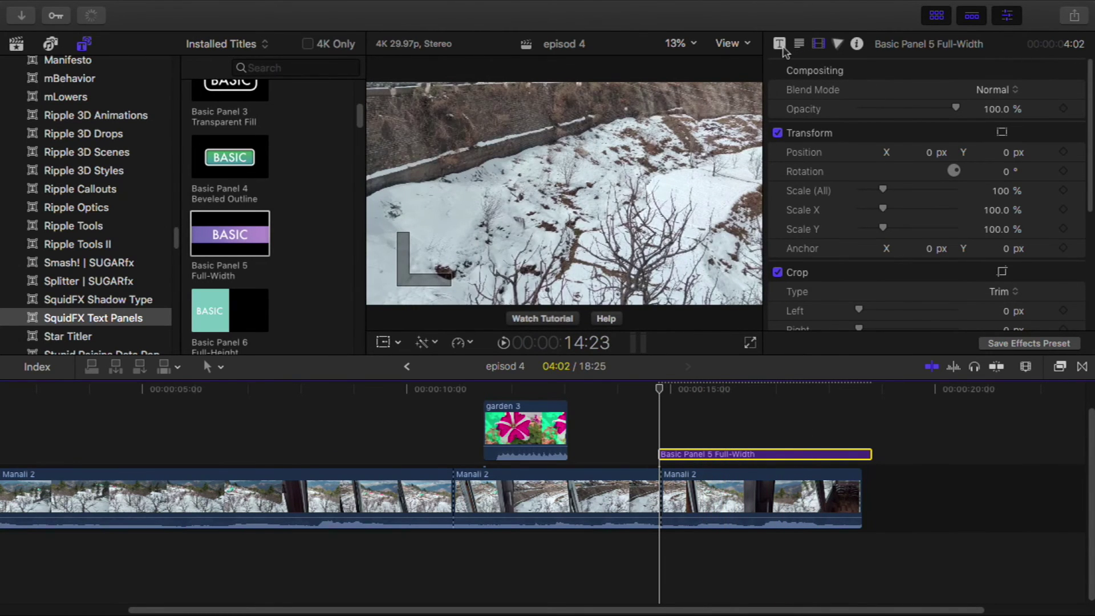
Step: Examine the published parameters of the Basic Panel 5 Full-Width title and preview its animation in the timeline
click(780, 44)
scroll(1091, 157, down, 5)
scroll(1092, 157, up, 5)
click(718, 454)
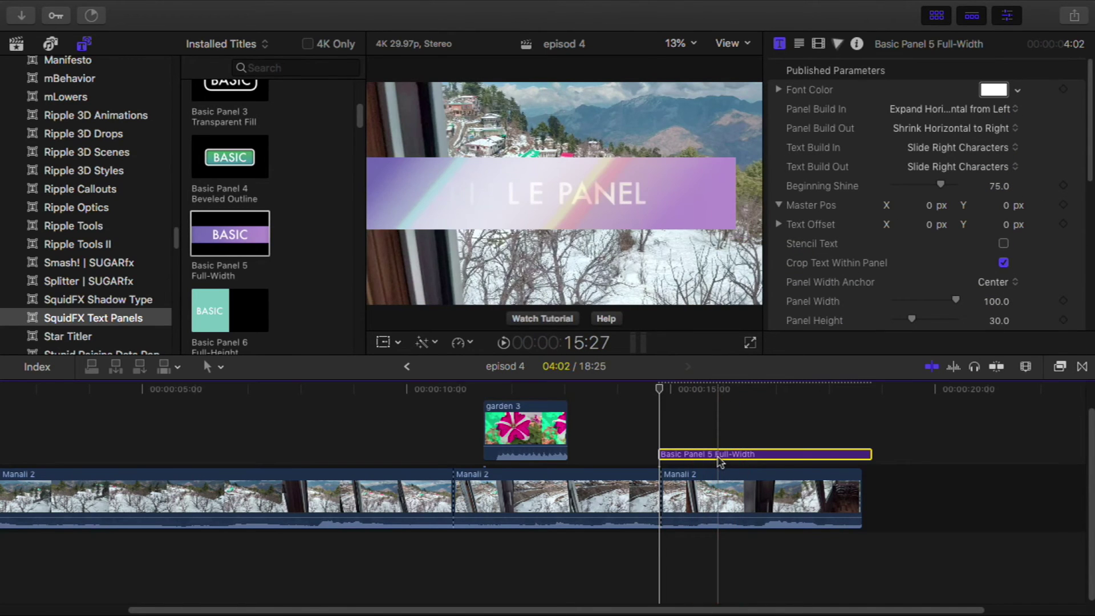
Step: Replace the Basic Panel 5 Full-Width title's text with S.G EDITING
double_click(718, 455)
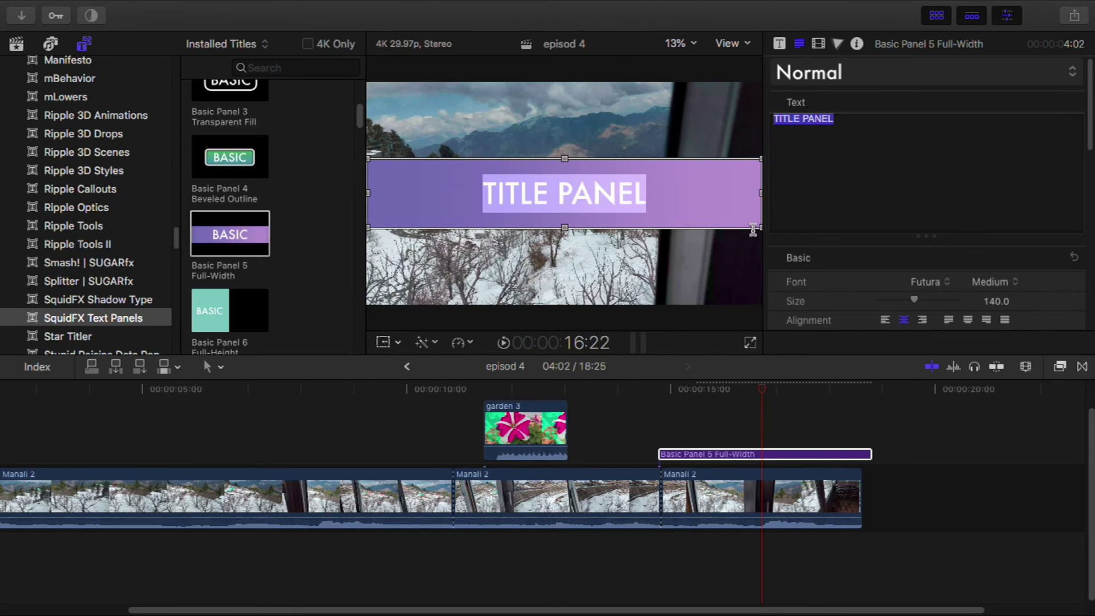
text(s)
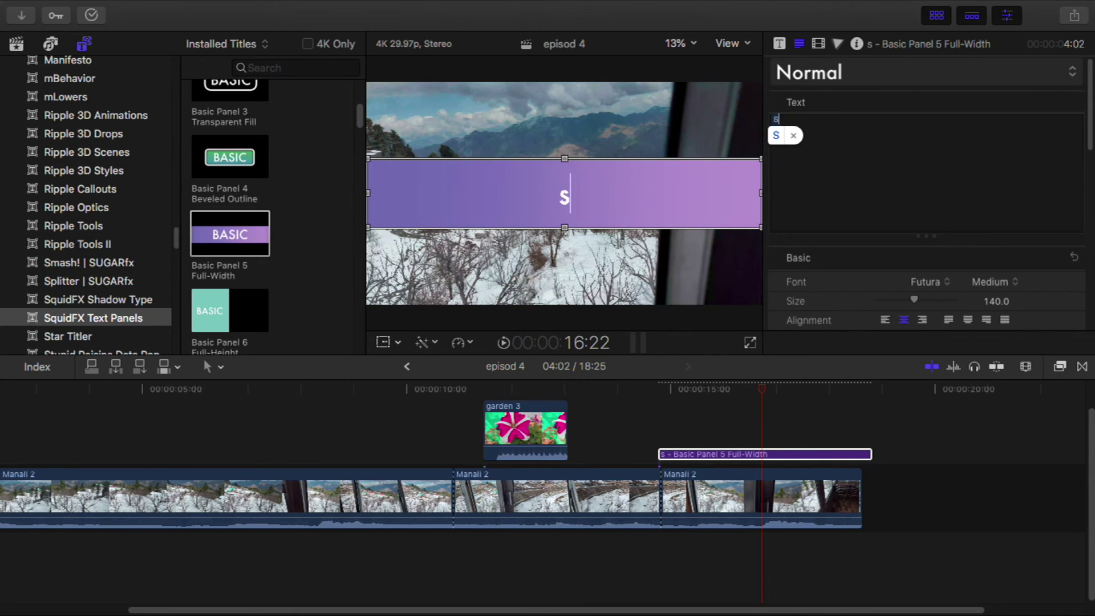
key(BackSpace)
text(S.)
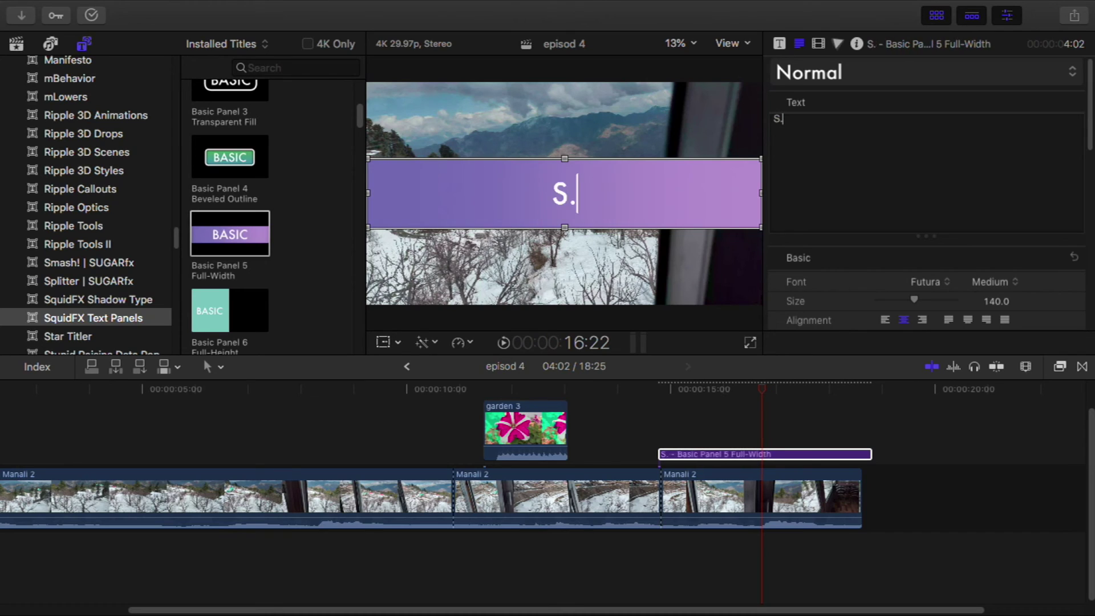
text(G EDI)
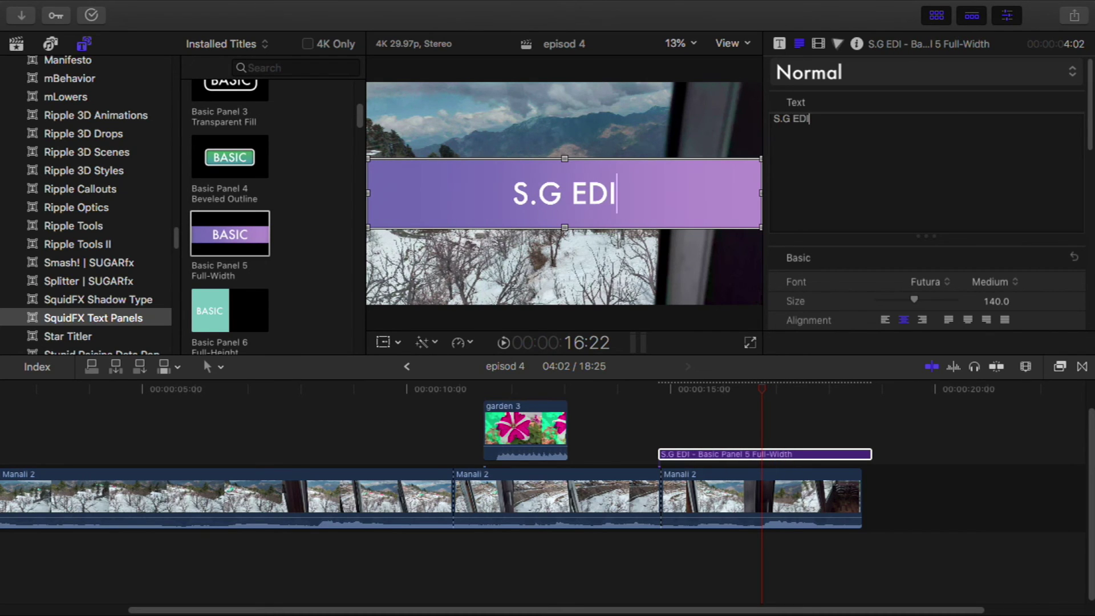
text(TING)
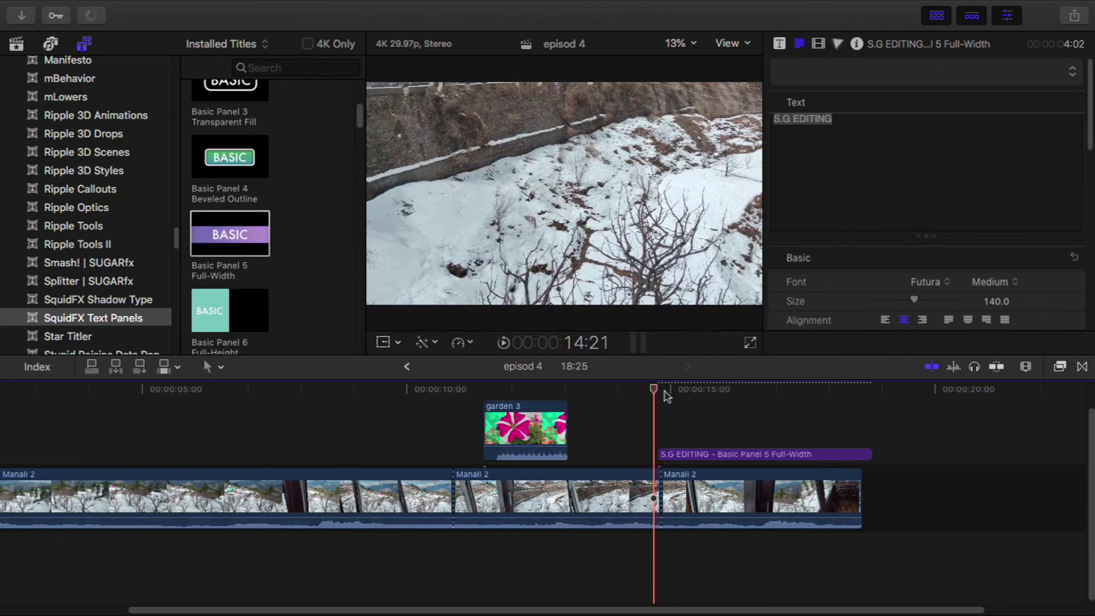
Step: Preview the S.G EDITING title over the last Manali 2 section in the timeline
click(654, 408)
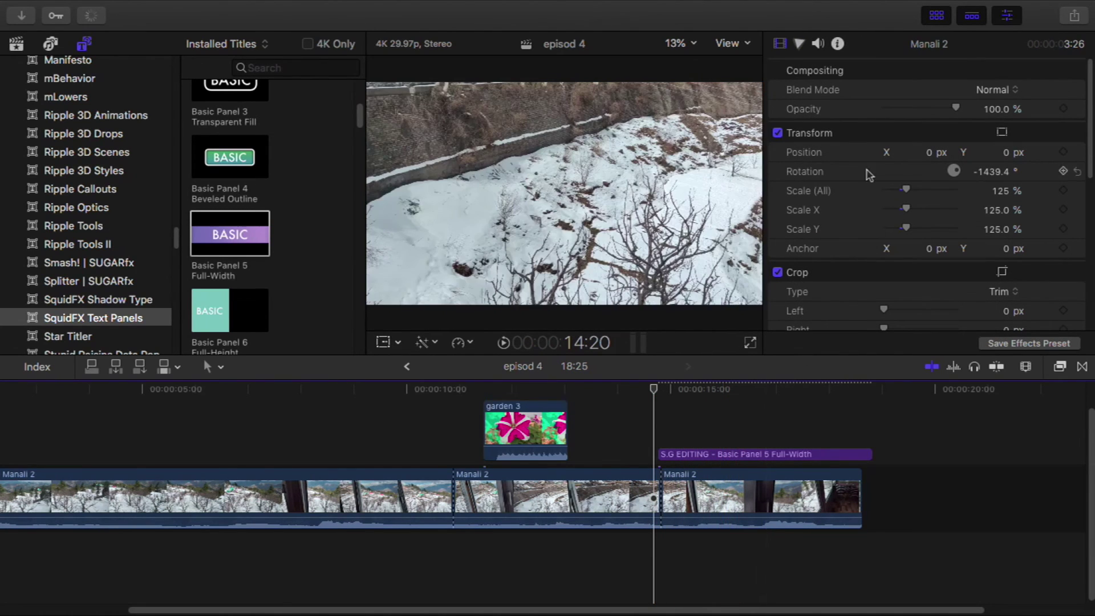
click(742, 454)
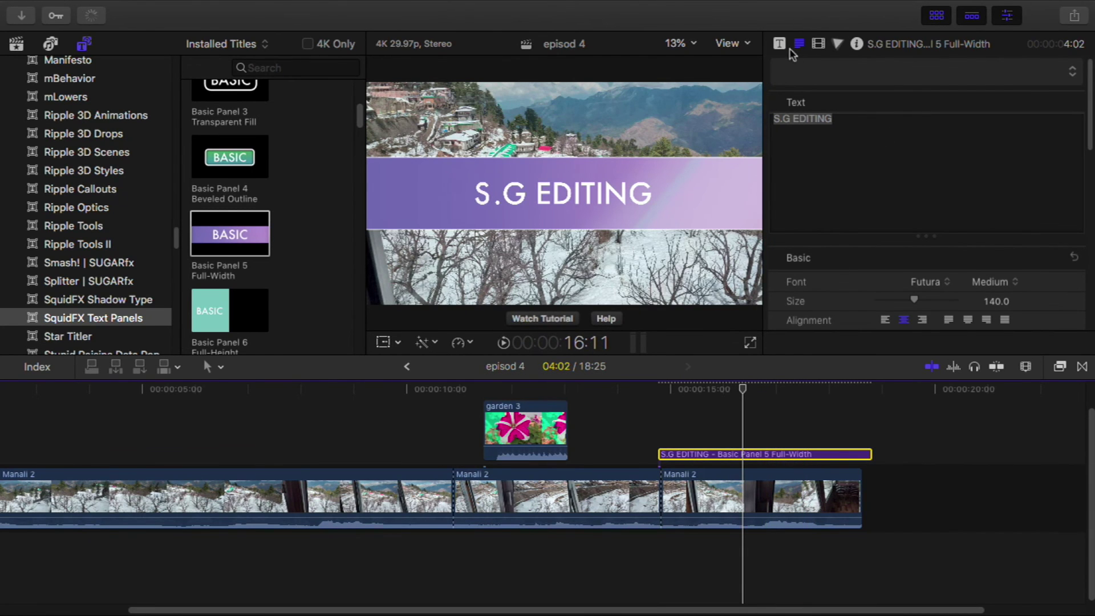
key(space)
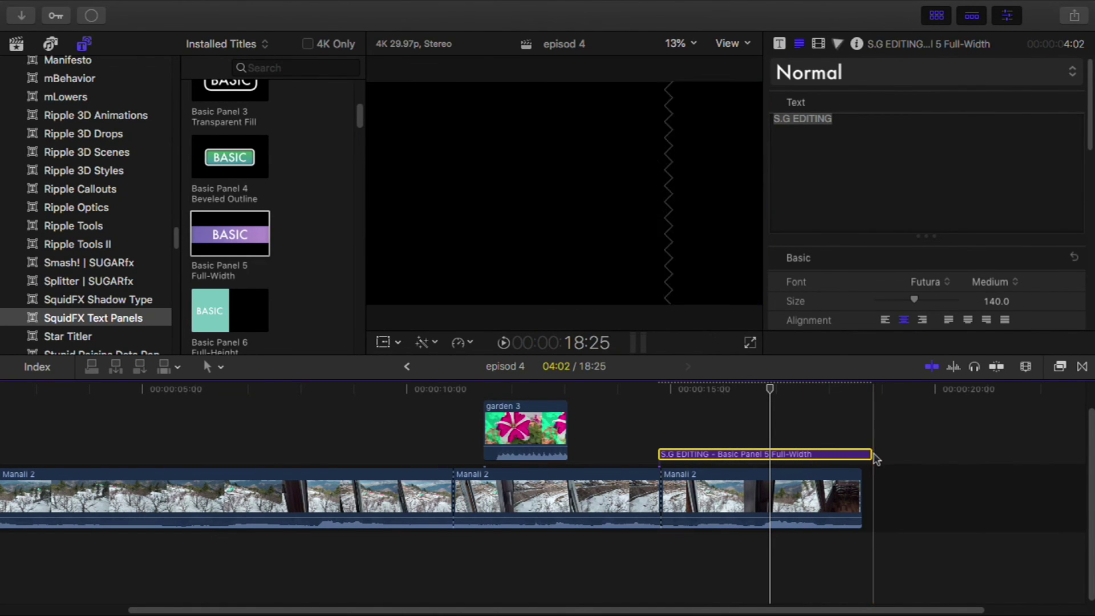
Step: Shorten the S.G EDITING title's end to about 3:19 and the last Manali 2 section to about 3:16, previewing the title's animation
drag(871, 454, 848, 454)
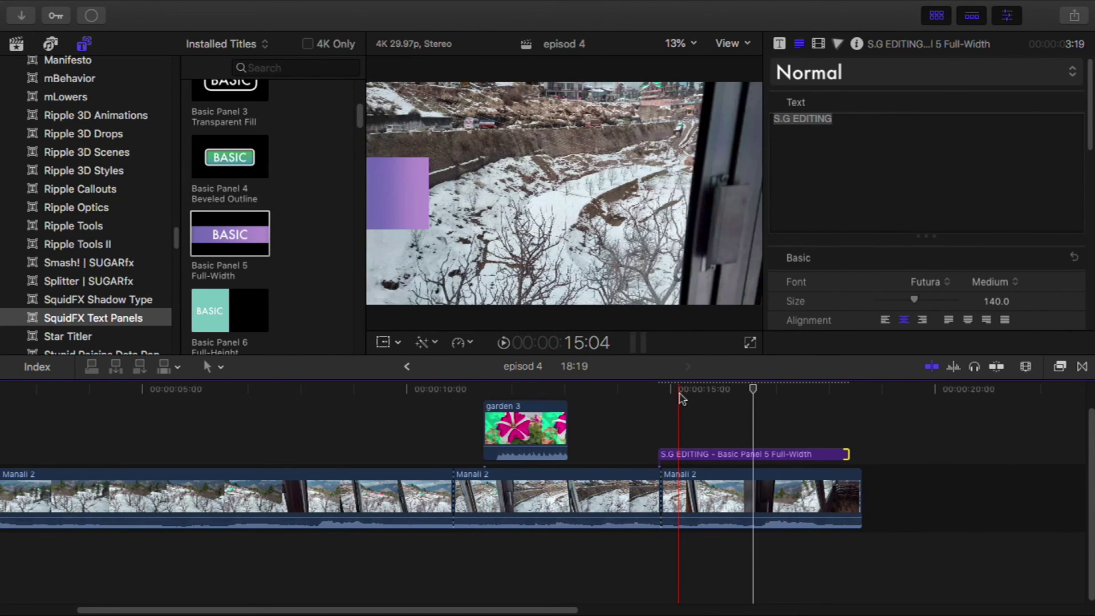
drag(676, 393, 811, 396)
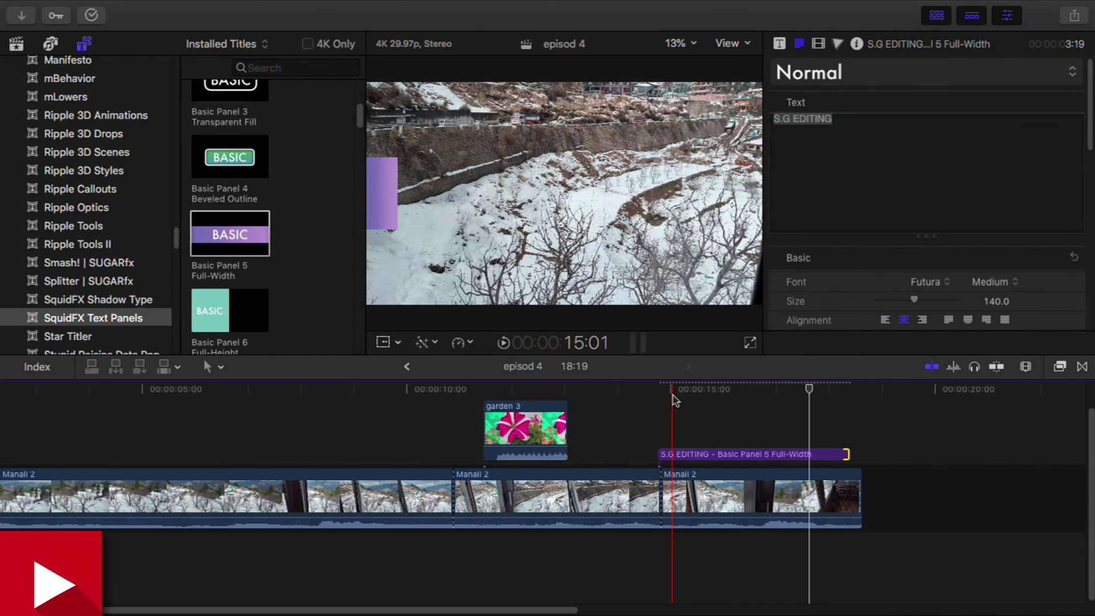
click(674, 395)
drag(678, 393, 810, 395)
drag(855, 476, 849, 475)
drag(775, 393, 793, 394)
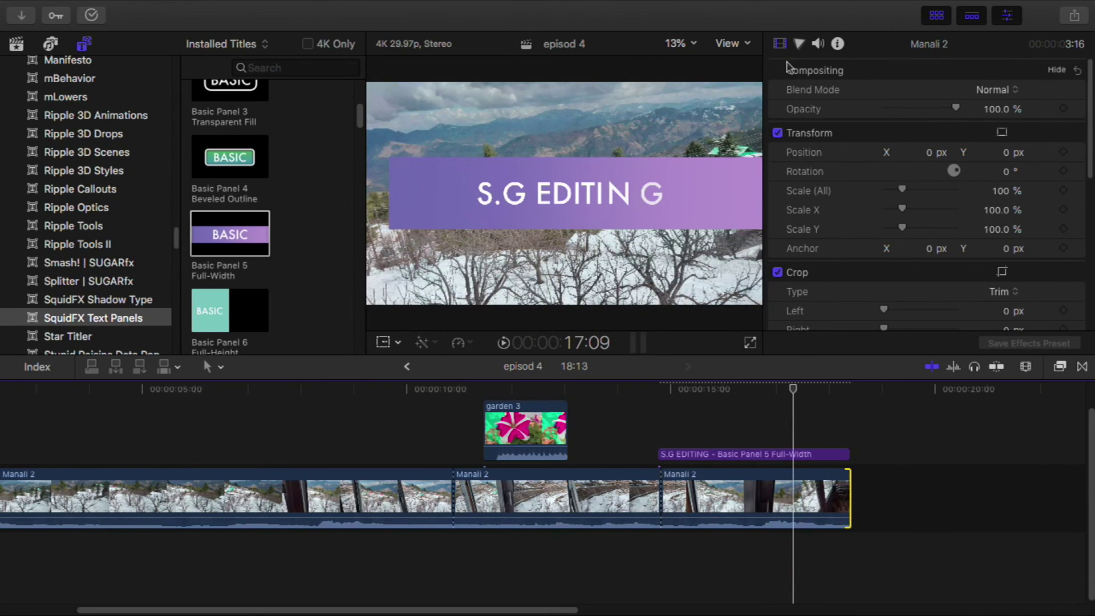